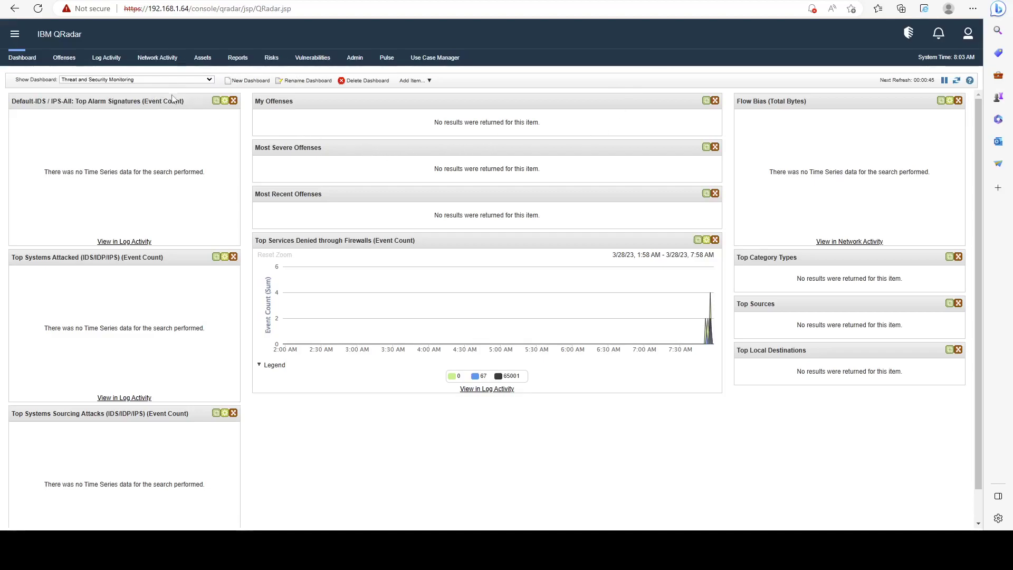
# Open the log activity and show the events from the last five minutes
pyautogui.click(111, 58)
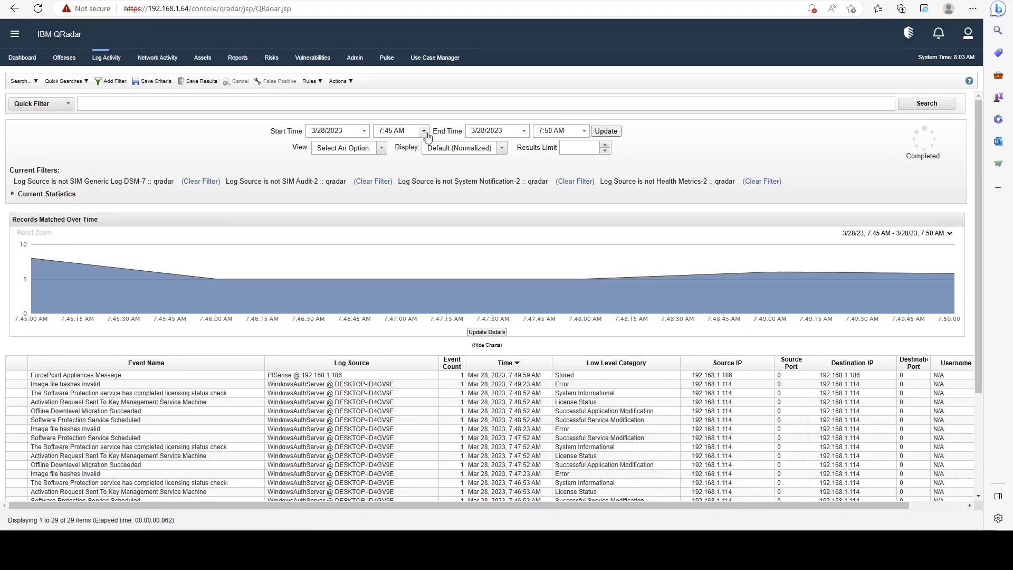
pyautogui.click(117, 62)
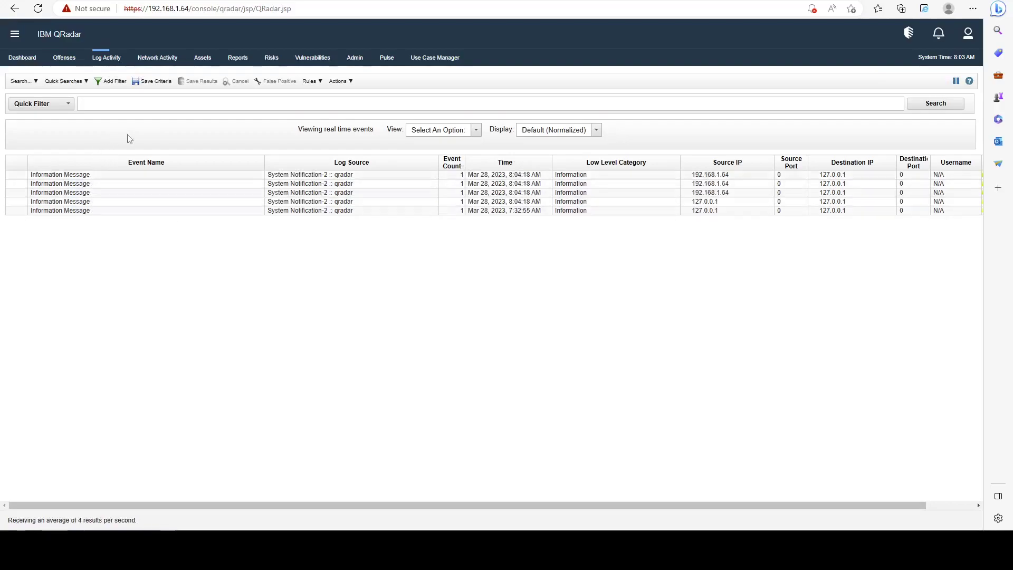
pyautogui.click(454, 131)
pyautogui.click(438, 173)
pyautogui.scroll(-5, 311, 211)
pyautogui.scroll(5, 351, 222)
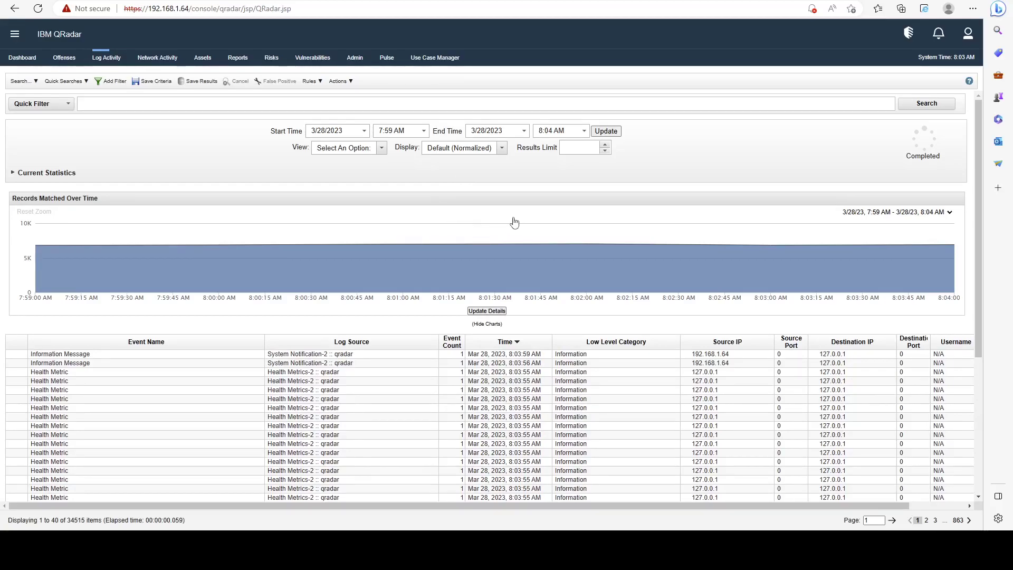
# Group the events by Log Source and widen the Log Source column to show the full source names
pyautogui.doubleClick(404, 148)
pyautogui.click(453, 149)
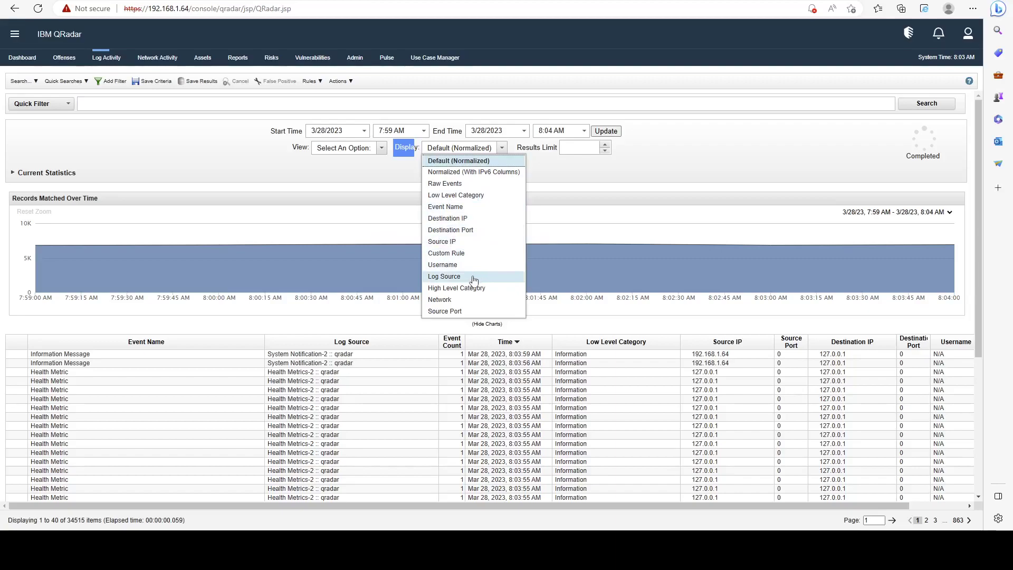
pyautogui.click(455, 276)
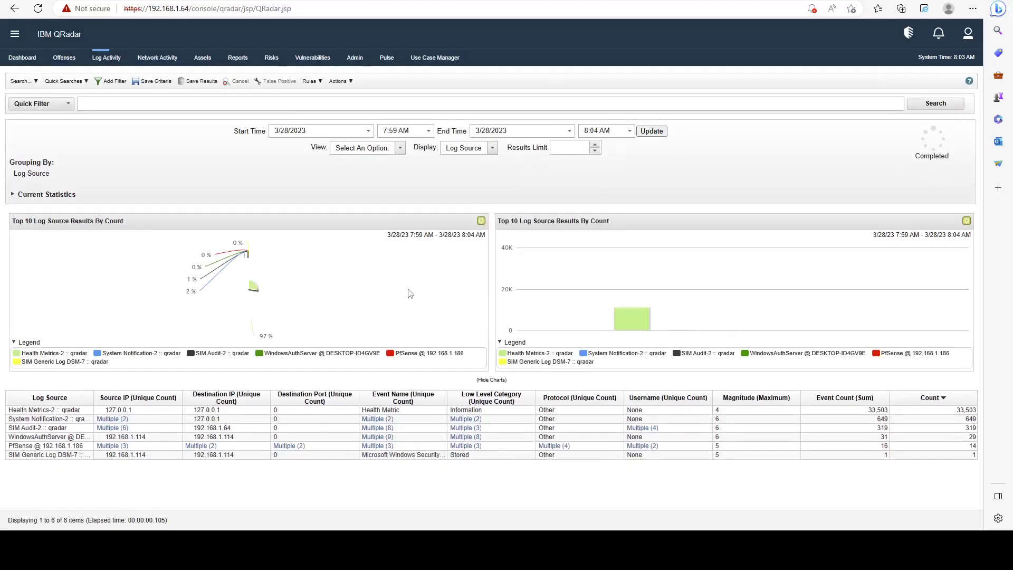
pyautogui.moveTo(100, 399); pyautogui.dragTo(185, 399)
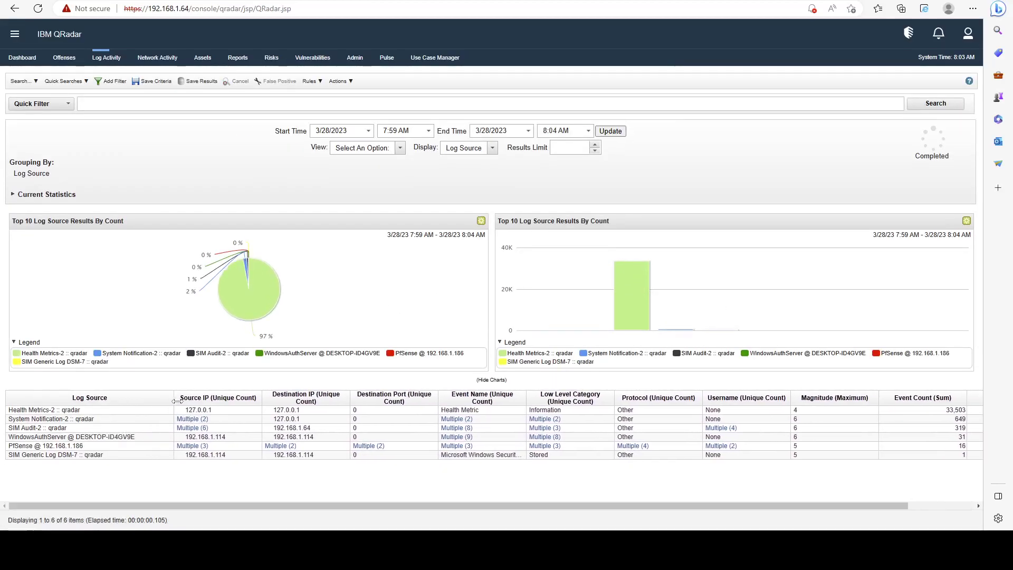
# Filter the results on Log Source is WindowsAuthServer @ DESKTOP-ID4GV9E
pyautogui.moveTo(122, 458); pyautogui.dragTo(123, 410)
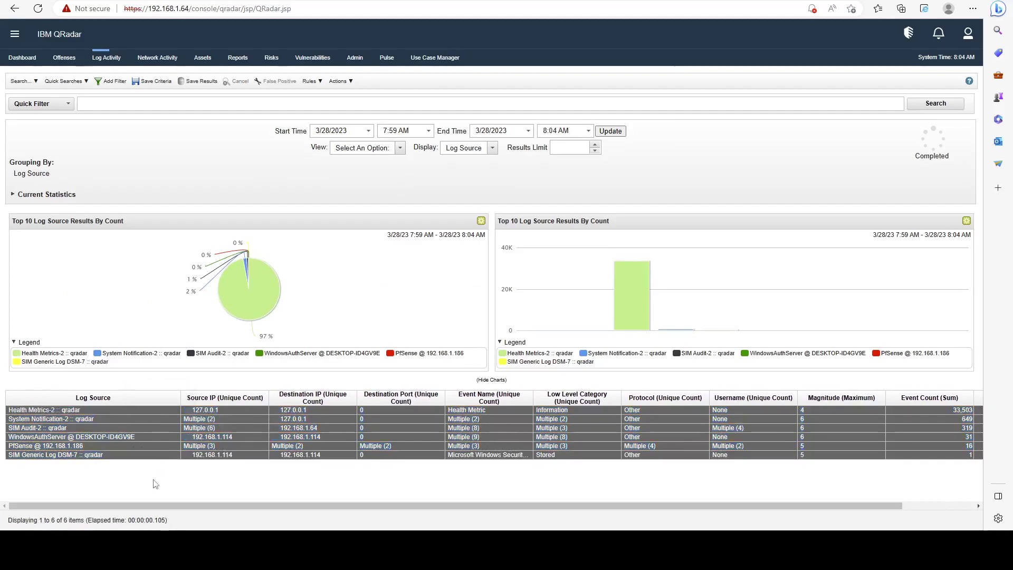
pyautogui.click(133, 456)
pyautogui.click(129, 438)
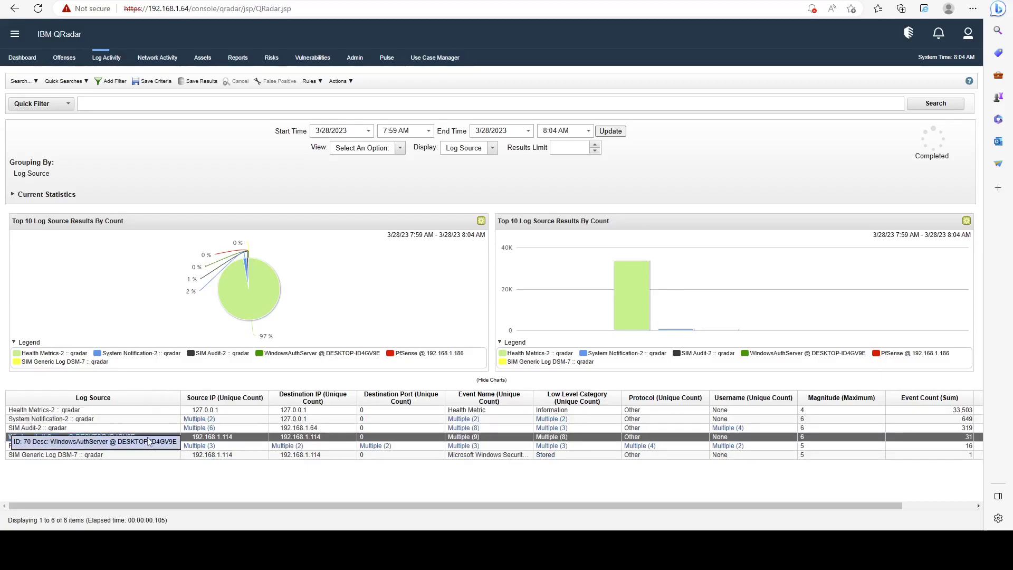
pyautogui.rightClick(141, 438)
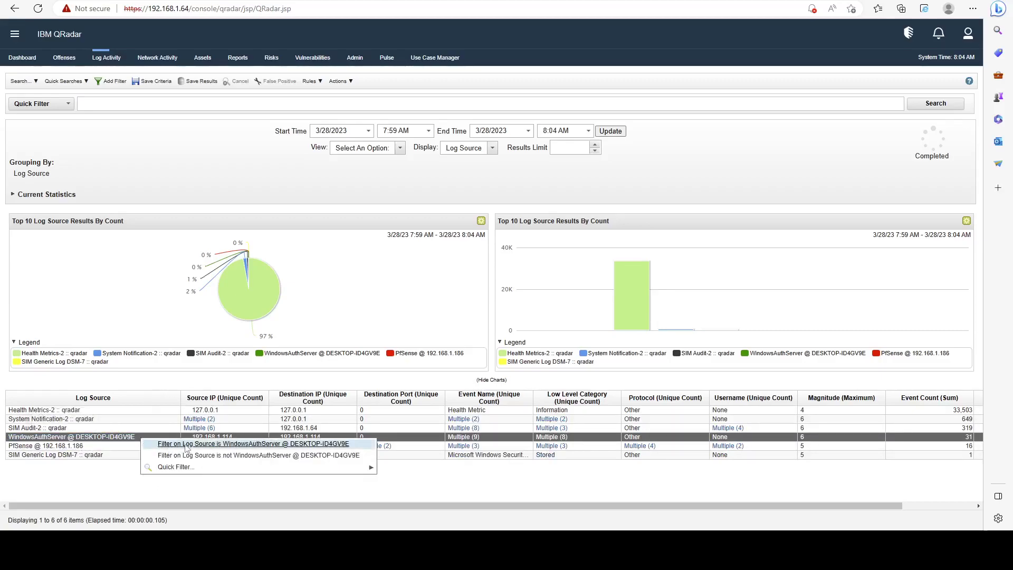
pyautogui.click(220, 446)
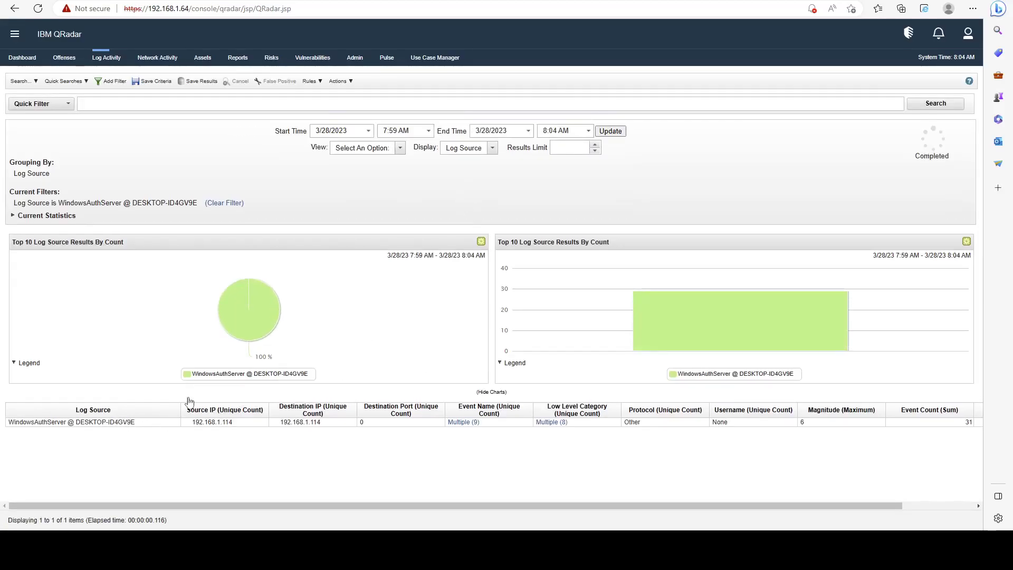
# Switch the display of the filtered results to Default (Normalized) and look over the individual events
pyautogui.click(457, 150)
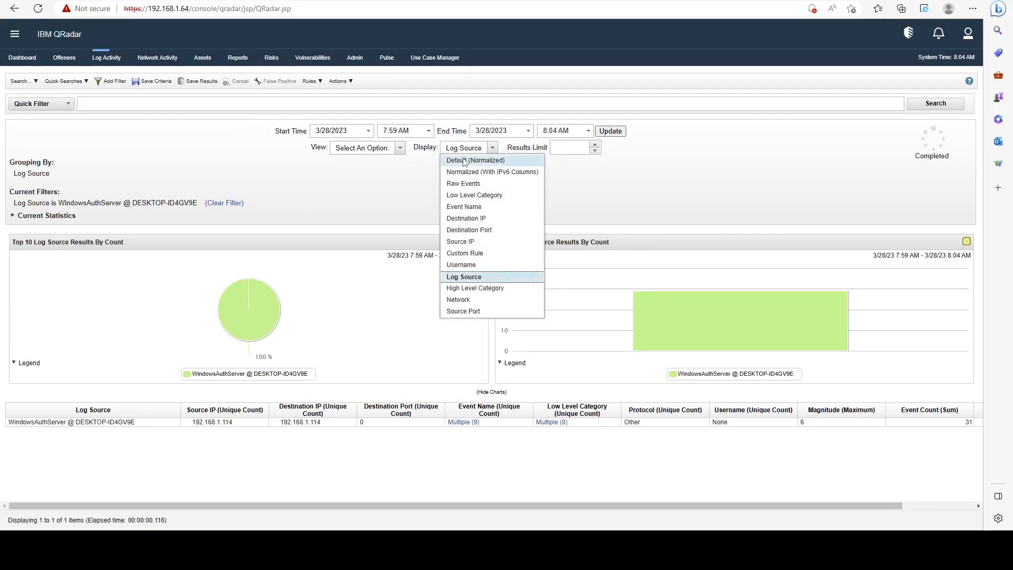
pyautogui.click(469, 161)
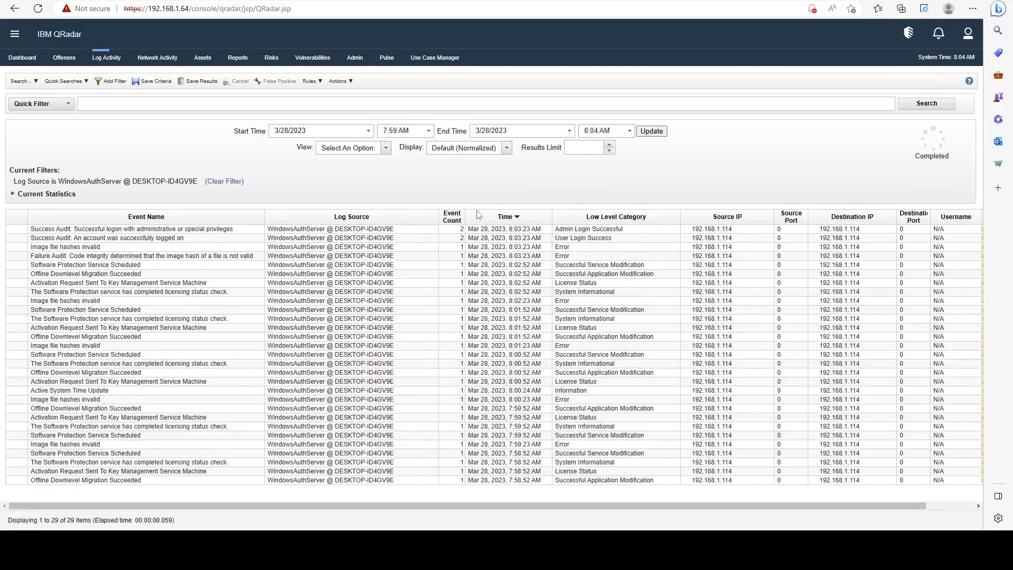
pyautogui.moveTo(272, 230); pyautogui.dragTo(400, 235)
pyautogui.click(405, 283)
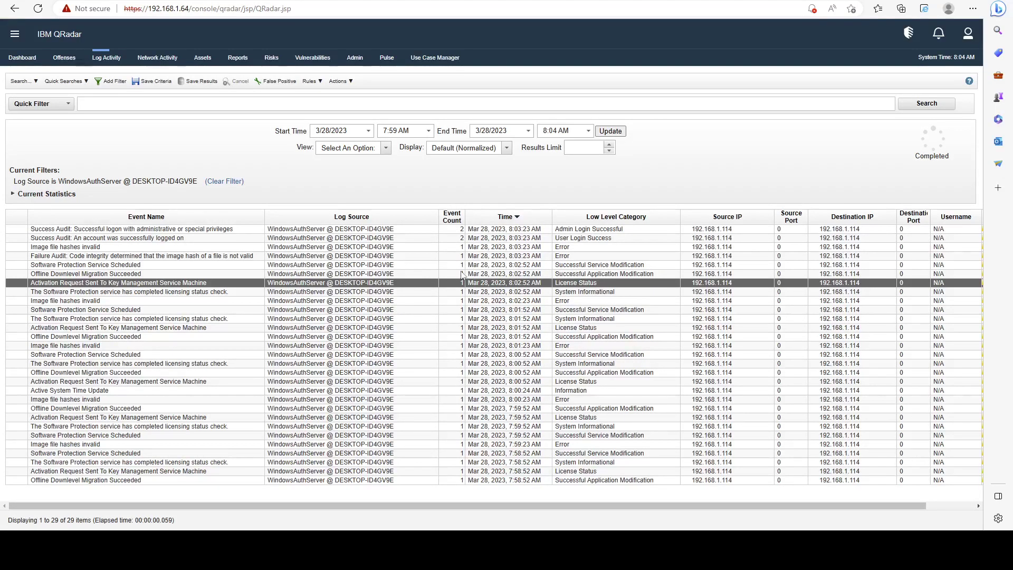
pyautogui.moveTo(872, 504); pyautogui.dragTo(735, 495)
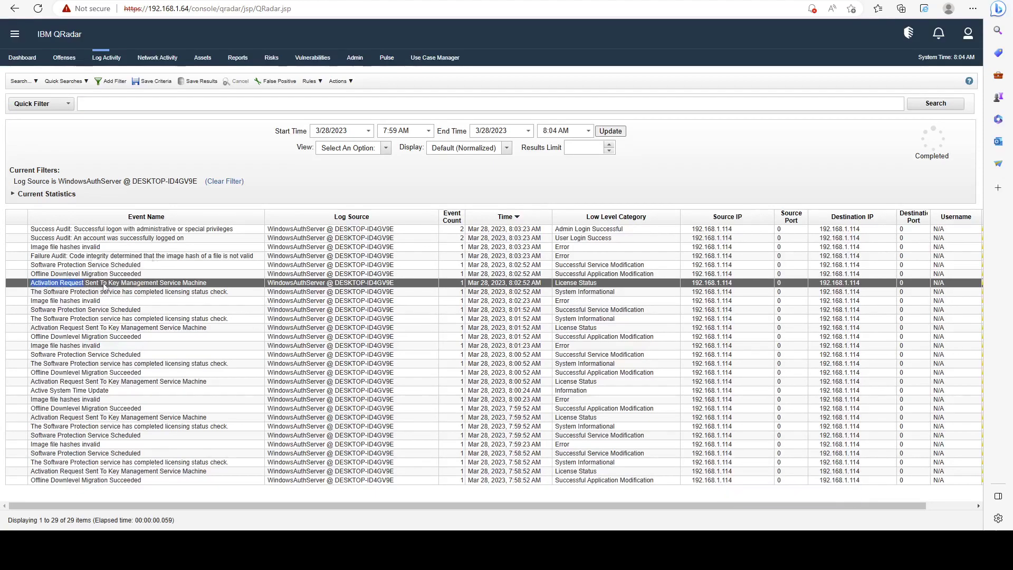
# Open the 8:02:52 AM Activation Request Sent To Key Management Service Machine event and examine its event information
pyautogui.doubleClick(33, 285)
pyautogui.scroll(-5, 286, 274)
pyautogui.moveTo(285, 282); pyautogui.dragTo(463, 297)
pyautogui.click(464, 297)
pyautogui.scroll(3, 486, 330)
pyautogui.scroll(2, 150, 197)
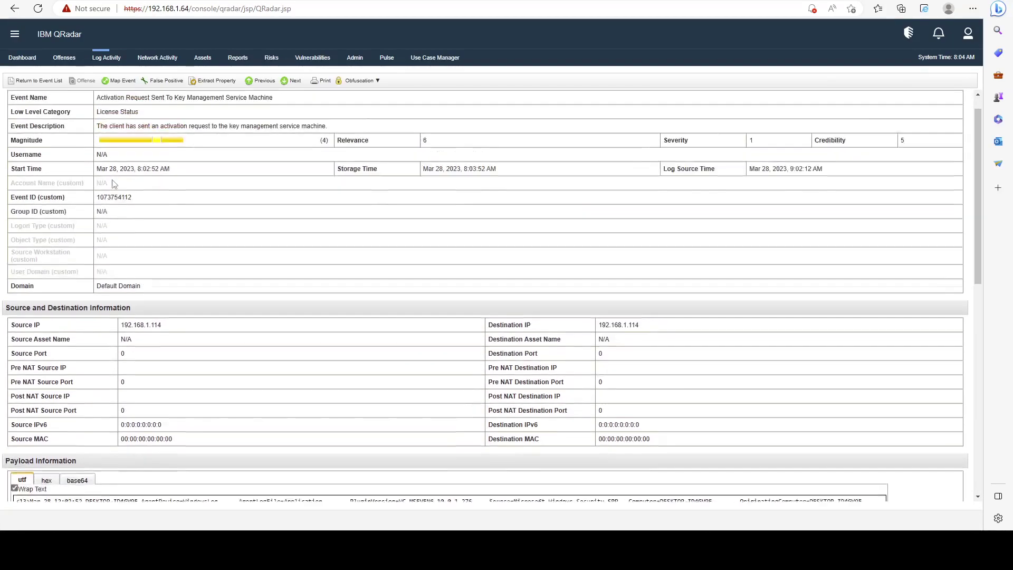
pyautogui.moveTo(8, 100); pyautogui.dragTo(169, 311)
pyautogui.click(174, 315)
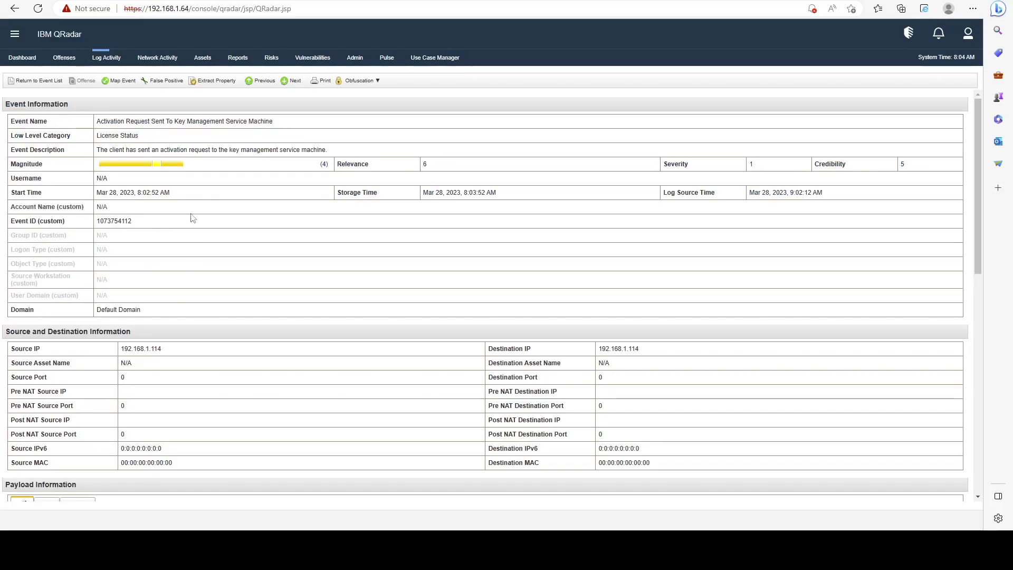
# Examine the event's payload, including its event type, category and level fields, and return to the event list
pyautogui.scroll(-4, 195, 217)
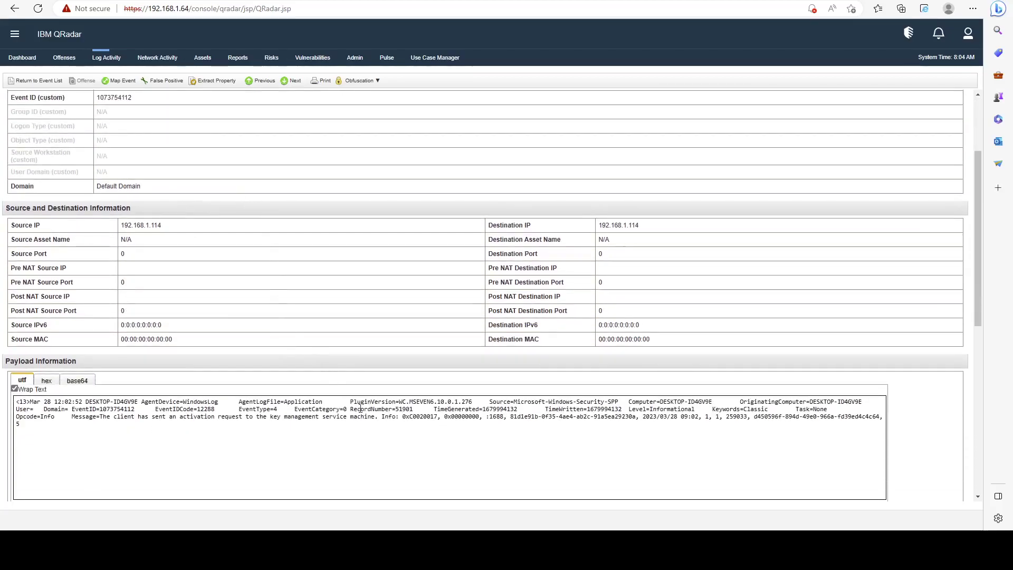
pyautogui.moveTo(238, 412); pyautogui.dragTo(347, 410)
pyautogui.click(341, 417)
pyautogui.click(574, 426)
pyautogui.moveTo(626, 409); pyautogui.dragTo(696, 410)
pyautogui.click(689, 436)
pyautogui.scroll(3, 678, 427)
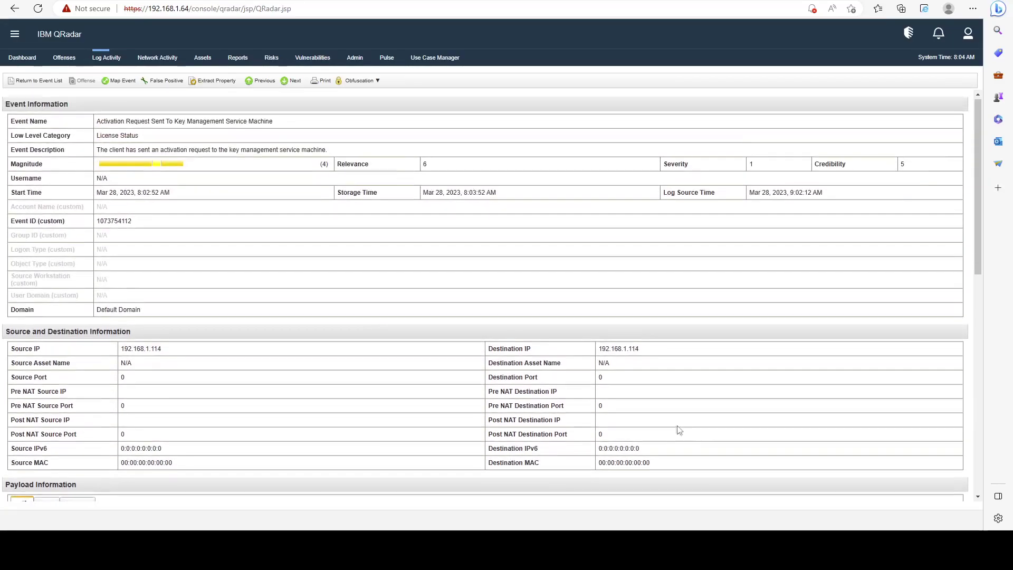
pyautogui.scroll(-2, 247, 275)
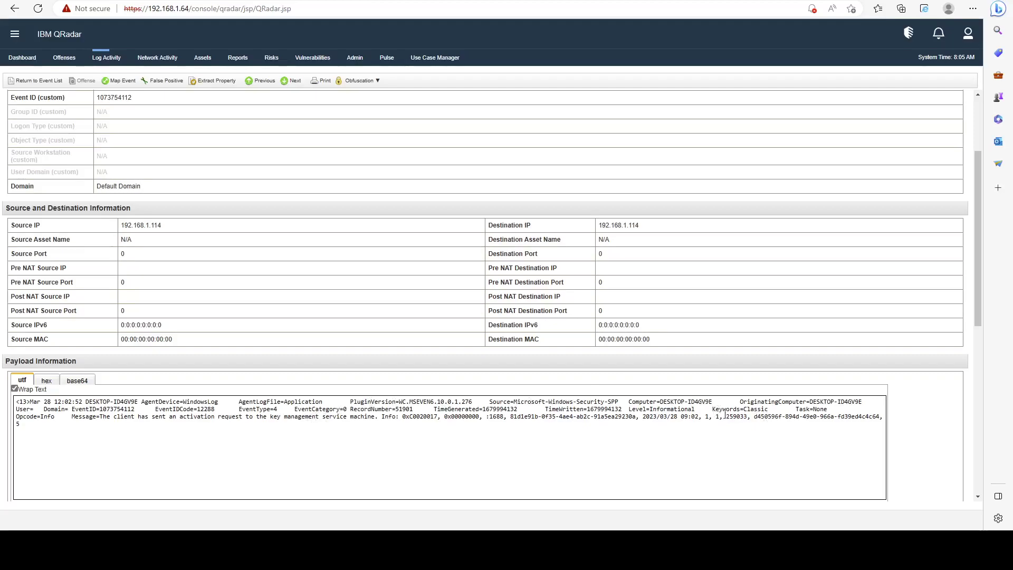
pyautogui.scroll(1, 712, 402)
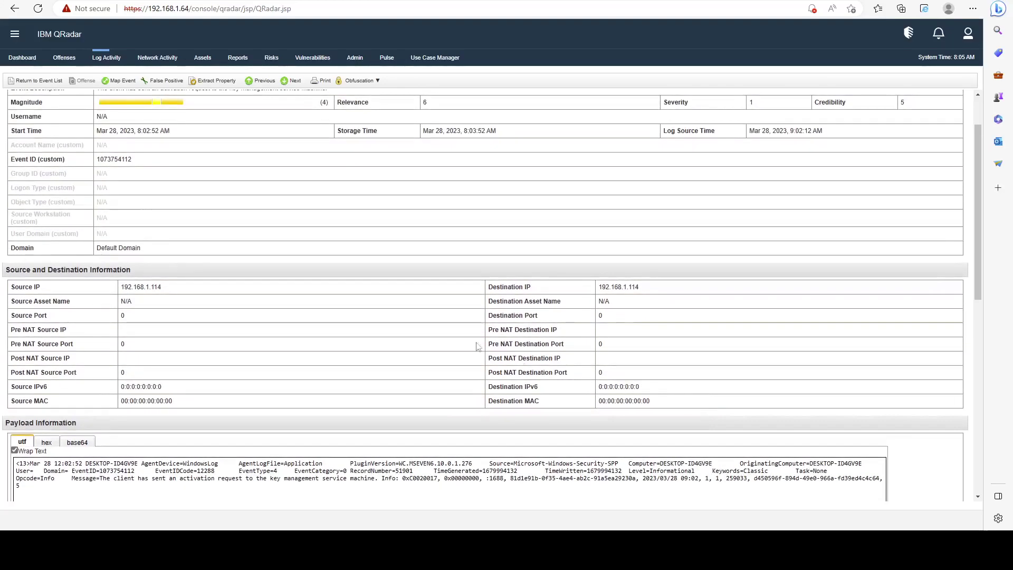
pyautogui.click(33, 80)
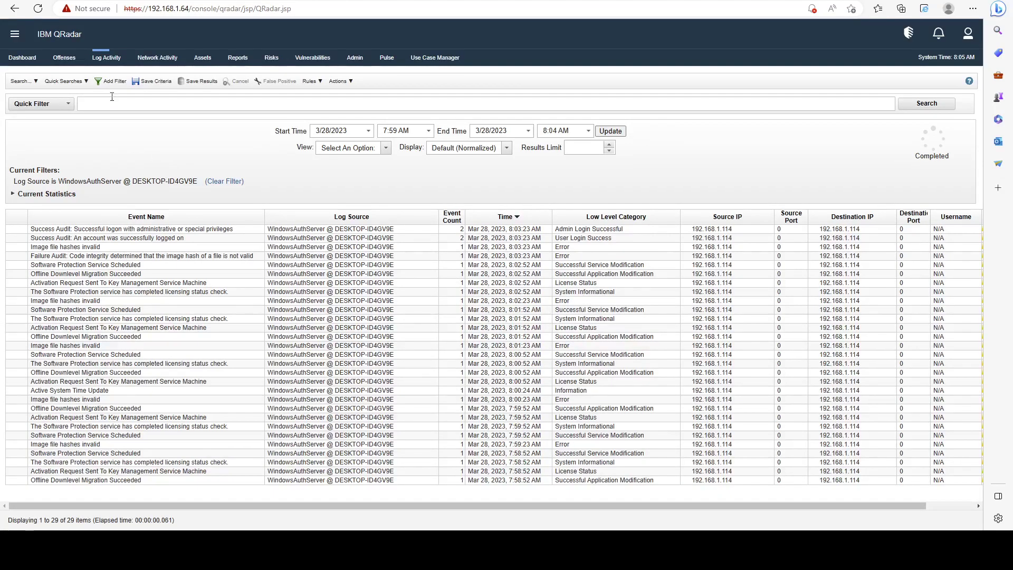
# Filter the events on Source IP is 192.168.1.114, review the matching rows, and clear the source IP filter
pyautogui.click(110, 80)
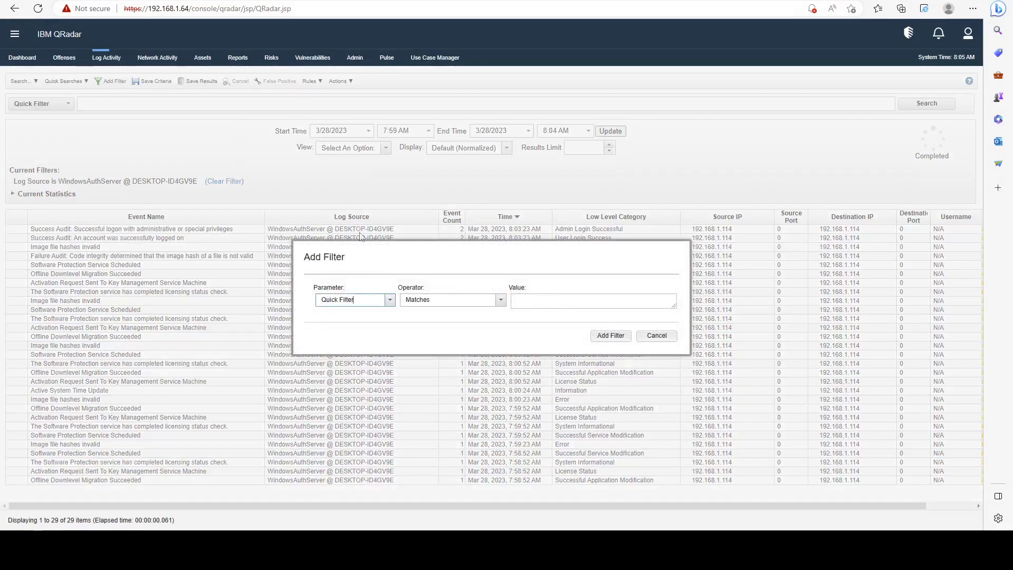
pyautogui.click(657, 336)
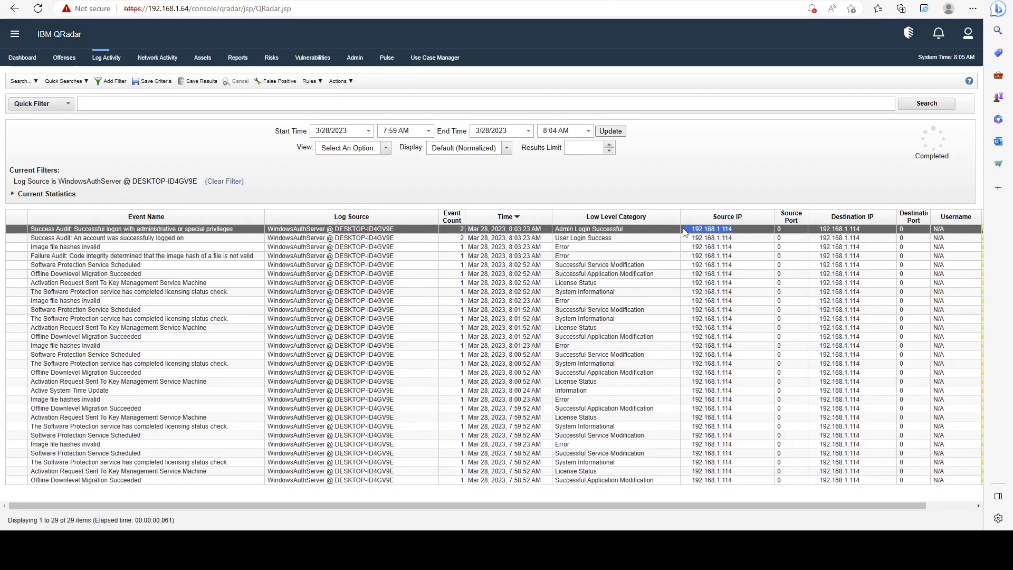
pyautogui.rightClick(712, 232)
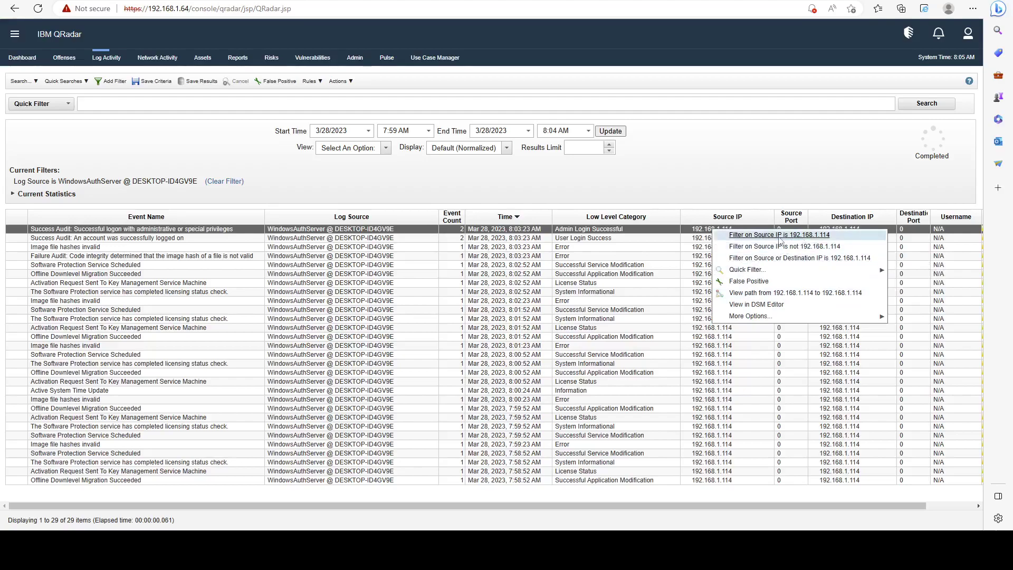
pyautogui.click(767, 238)
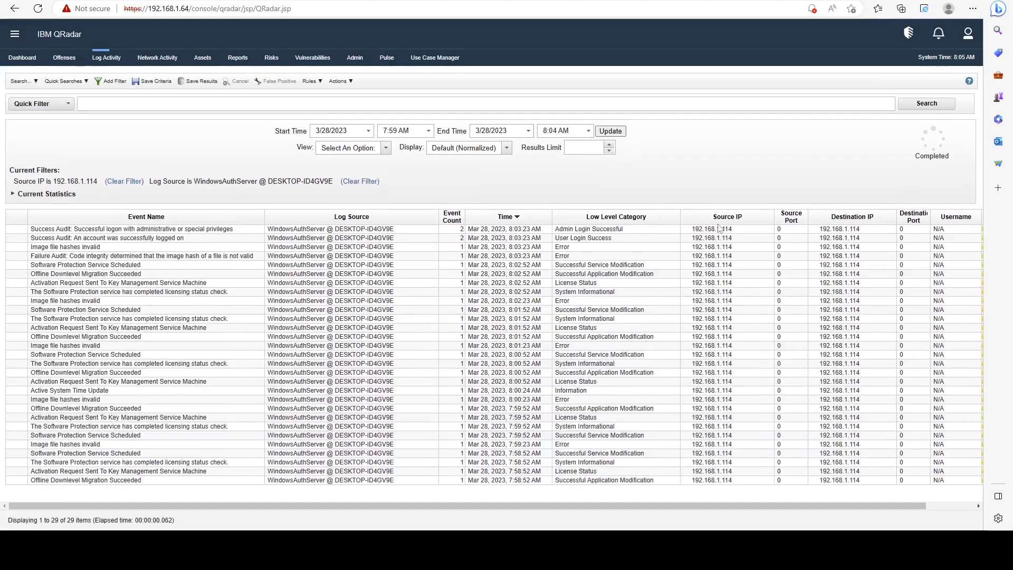
pyautogui.moveTo(715, 229); pyautogui.dragTo(720, 481)
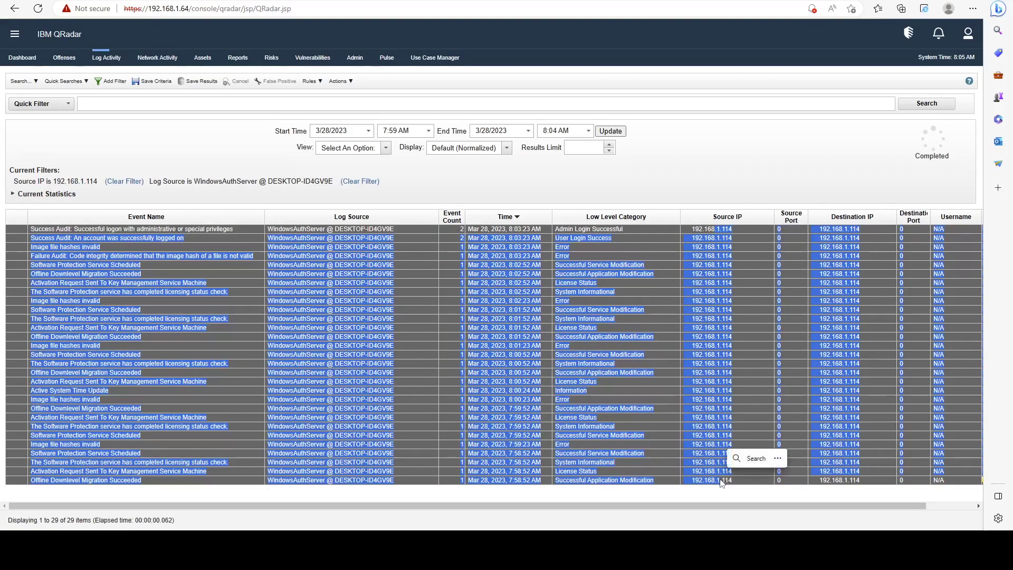
pyautogui.click(722, 482)
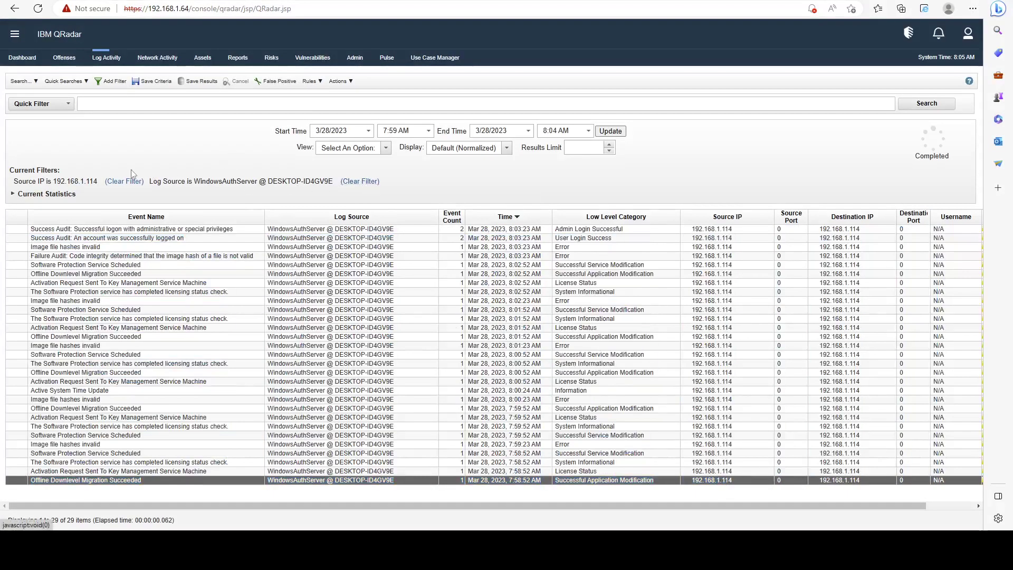
pyautogui.moveTo(8, 170); pyautogui.dragTo(60, 172)
pyautogui.click(52, 182)
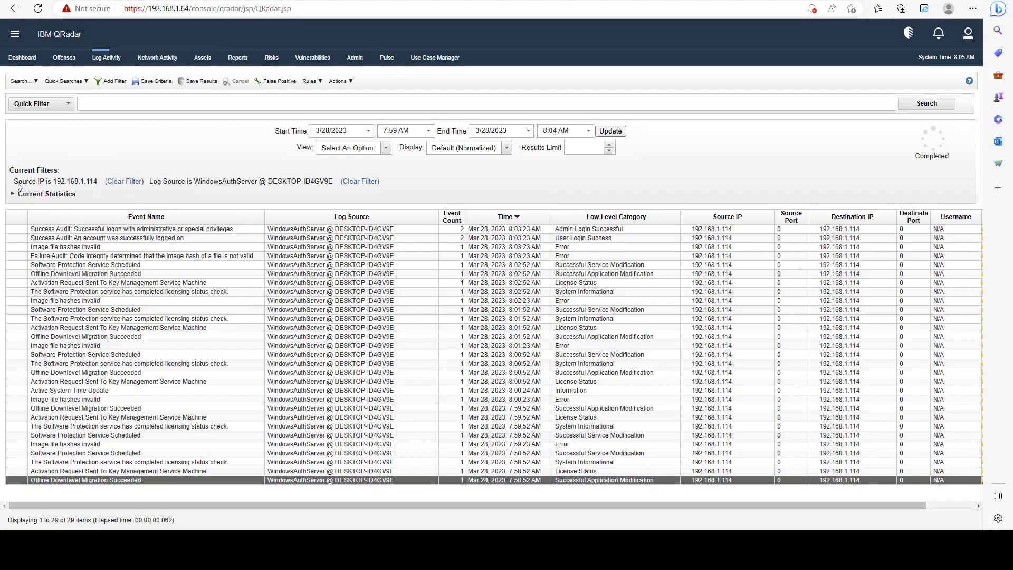
pyautogui.click(124, 182)
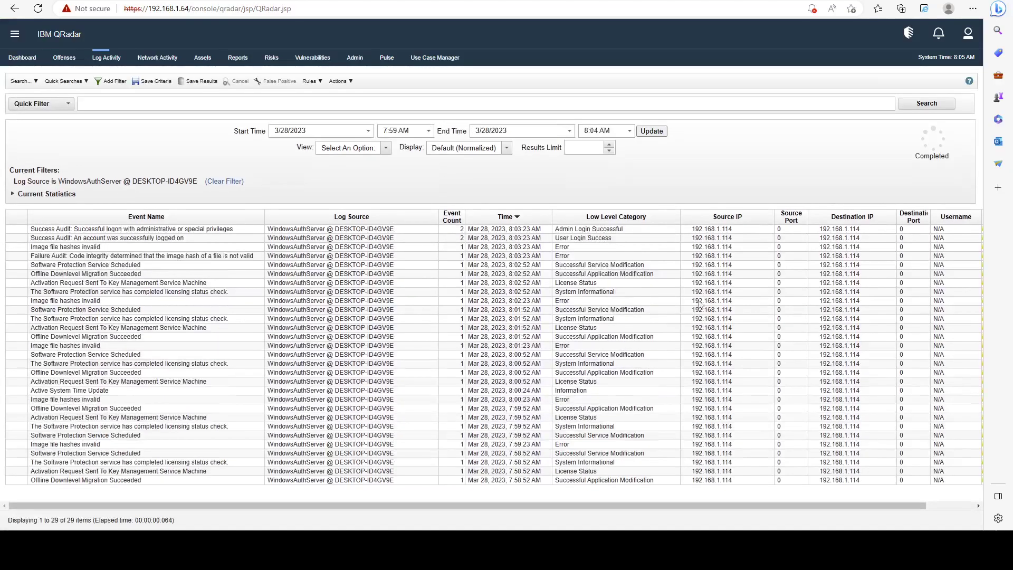
# Exclude events with source IP 192.168.1.114, review the results, and clear that exclusion filter
pyautogui.rightClick(720, 241)
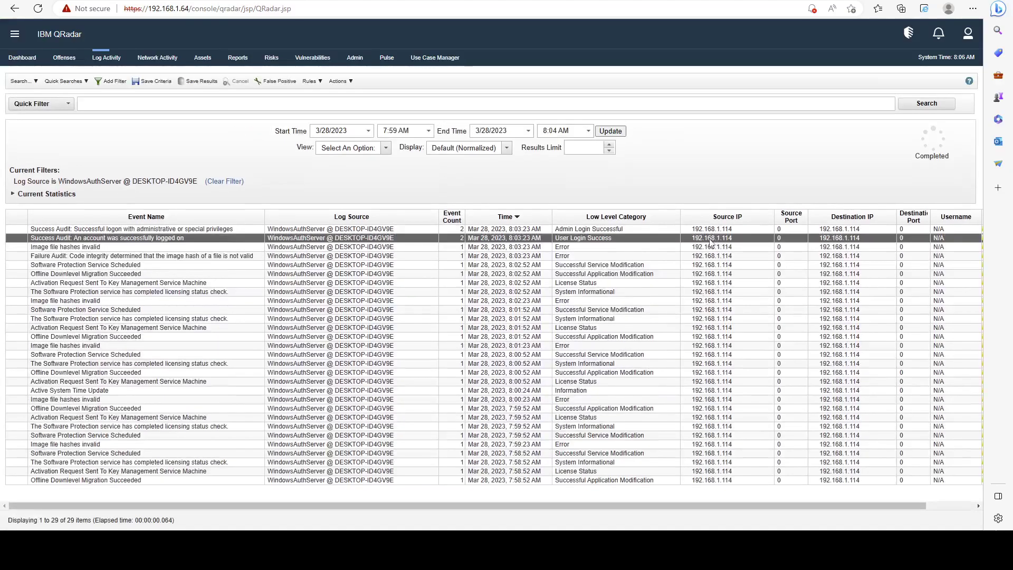
pyautogui.click(779, 262)
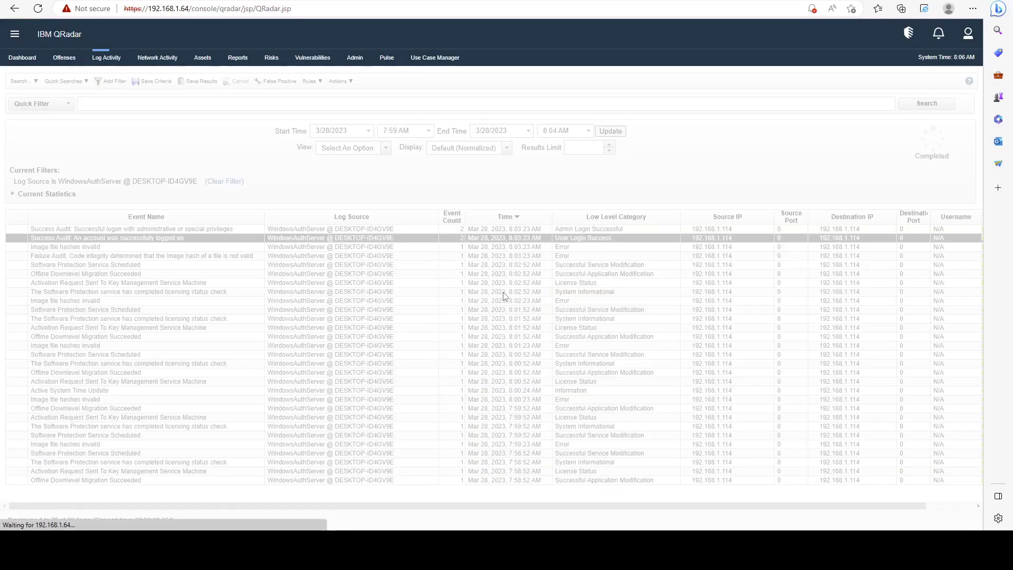
pyautogui.moveTo(445, 244); pyautogui.dragTo(535, 240)
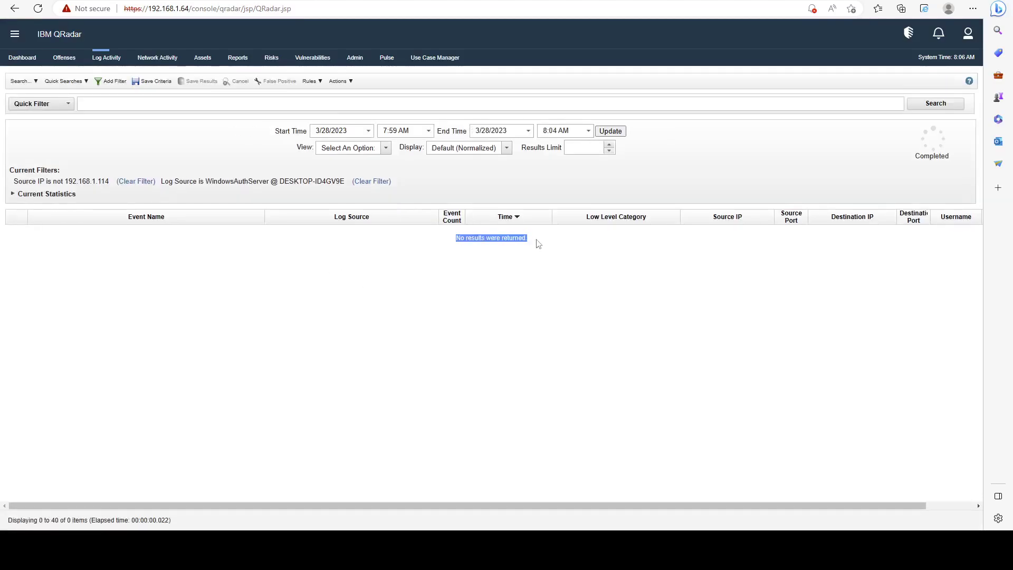
pyautogui.click(516, 262)
pyautogui.click(136, 181)
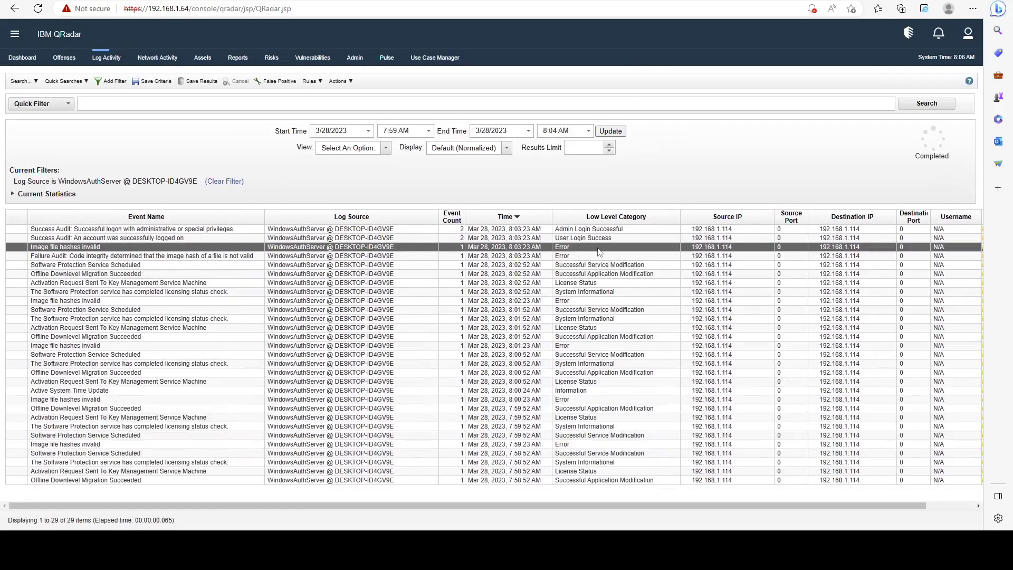
# Look through the filter options for the low level category, username, event name and log source of the first Image file hashes invalid event
pyautogui.rightClick(599, 250)
pyautogui.moveTo(649, 278)
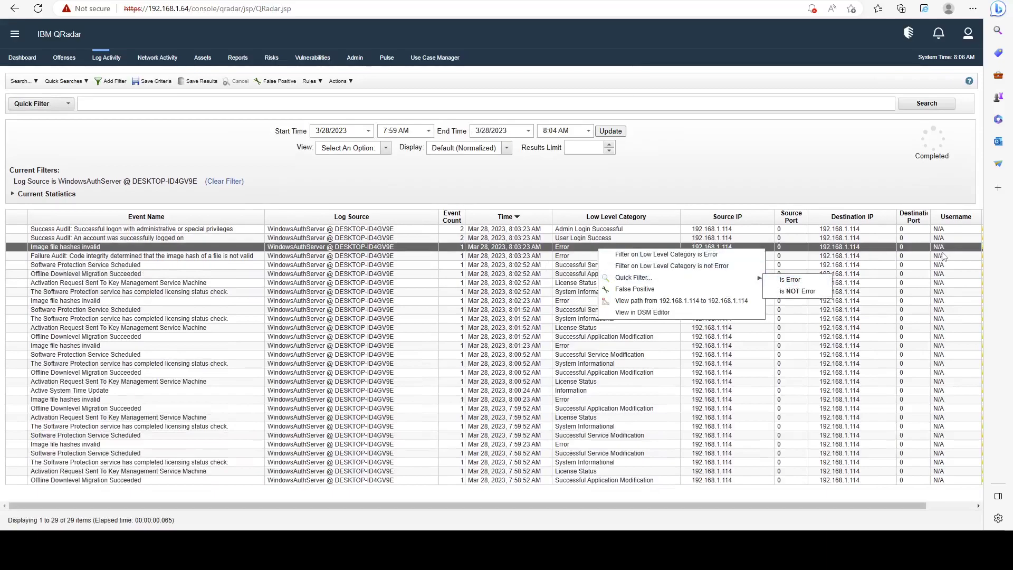
pyautogui.rightClick(953, 250)
pyautogui.rightClick(224, 247)
pyautogui.rightClick(315, 247)
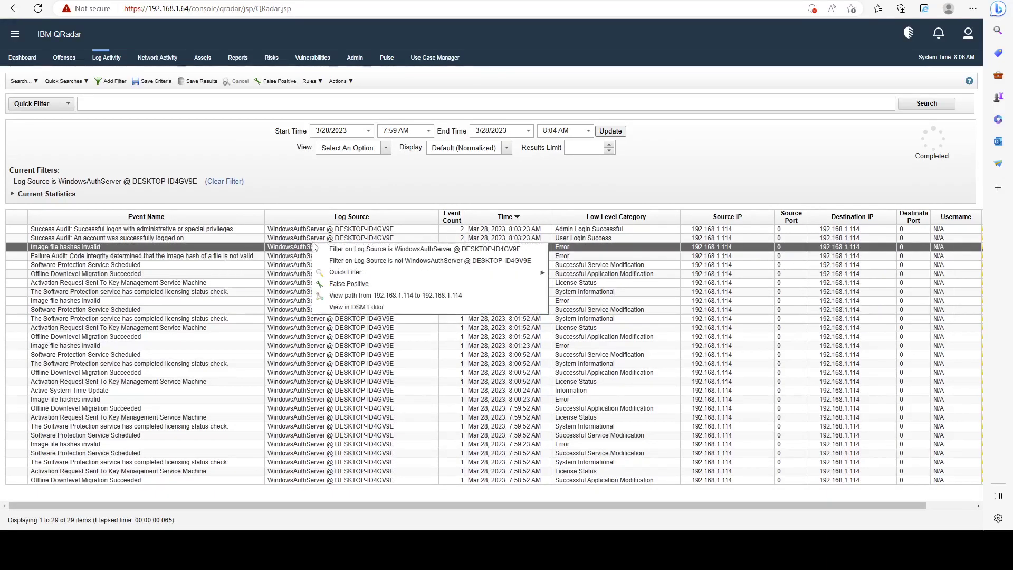
# Open the first event named Success Audit: An account was successfully logged on and examine its custom Event ID and Logon Type fields
pyautogui.click(287, 267)
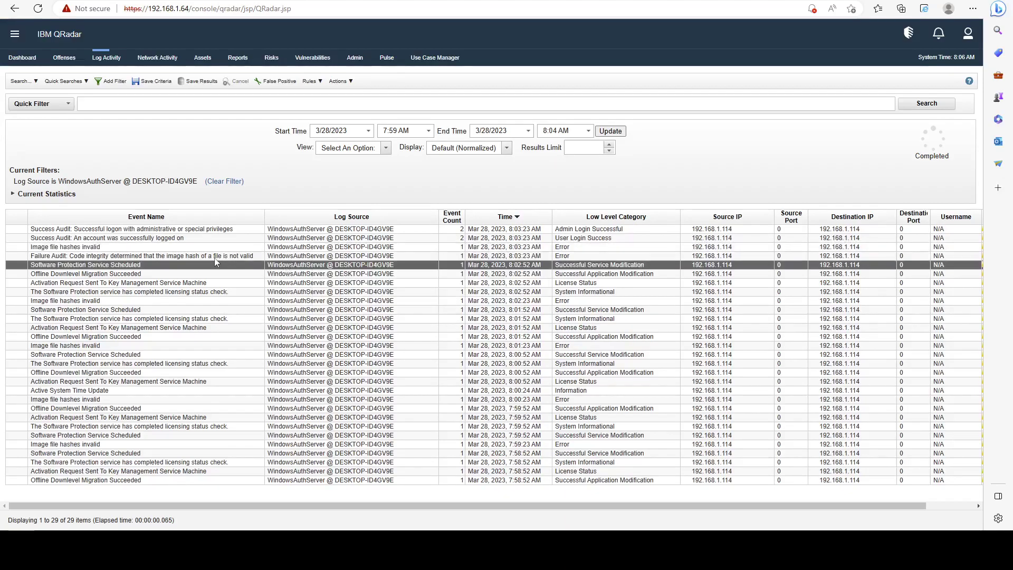
pyautogui.doubleClick(232, 238)
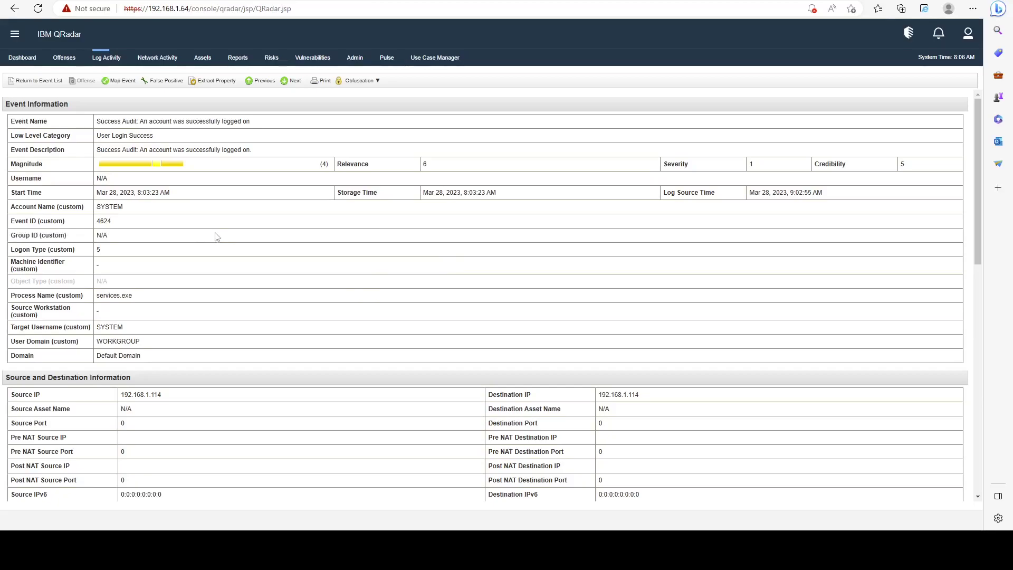
pyautogui.moveTo(13, 223); pyautogui.dragTo(110, 250)
pyautogui.click(136, 235)
pyautogui.click(66, 261)
pyautogui.click(112, 252)
# Copy the Process Name (custom) value services.exe from the event details and return to the event list
pyautogui.moveTo(10, 121); pyautogui.dragTo(121, 296)
pyautogui.click(146, 297)
pyautogui.moveTo(155, 294); pyautogui.dragTo(96, 296)
pyautogui.hotkey('ctrl', 'c')
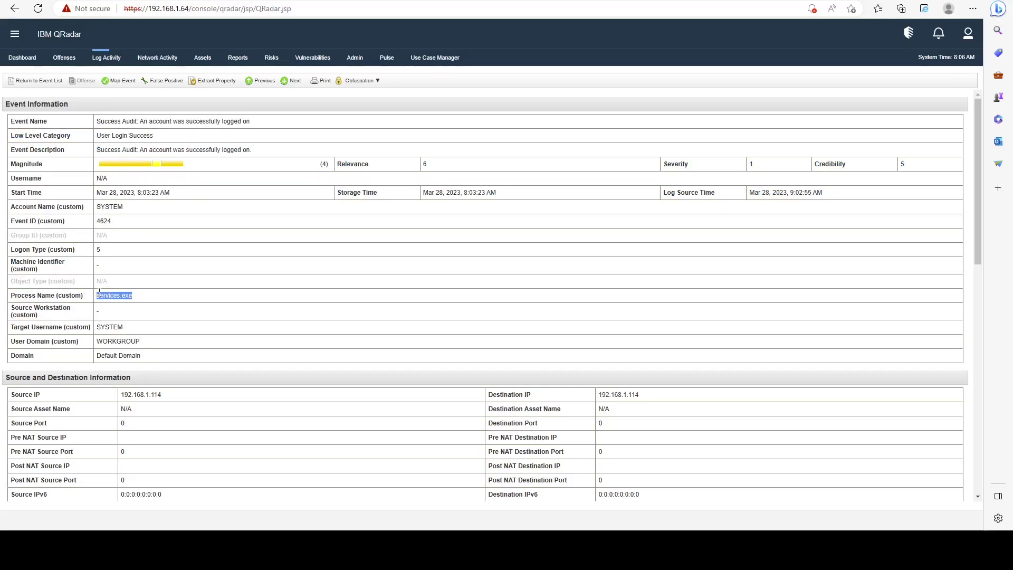
pyautogui.click(37, 80)
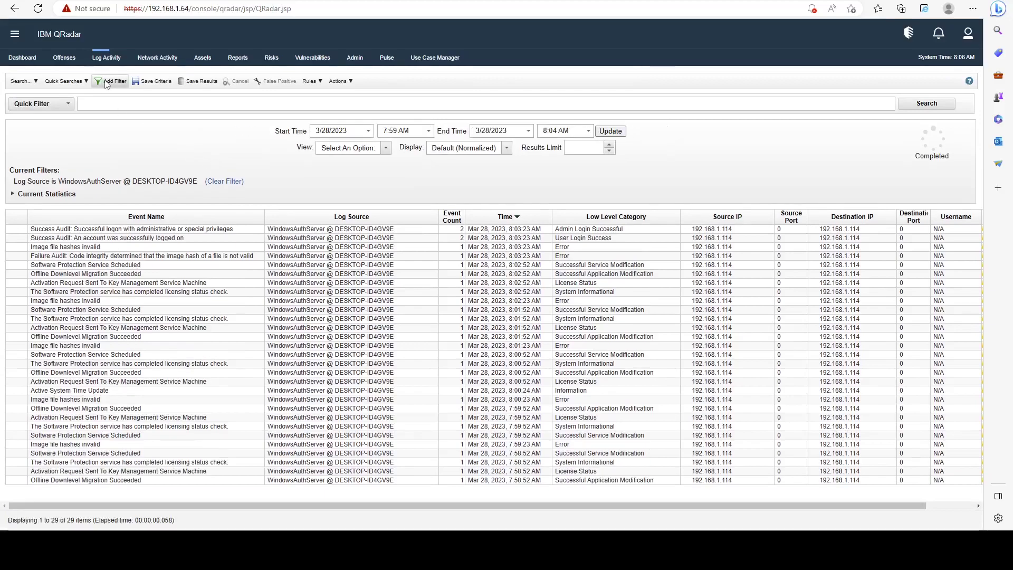
# Start a new filter on the Process Name (custom) parameter with the operator Equals any of
pyautogui.click(111, 80)
pyautogui.write('process name')
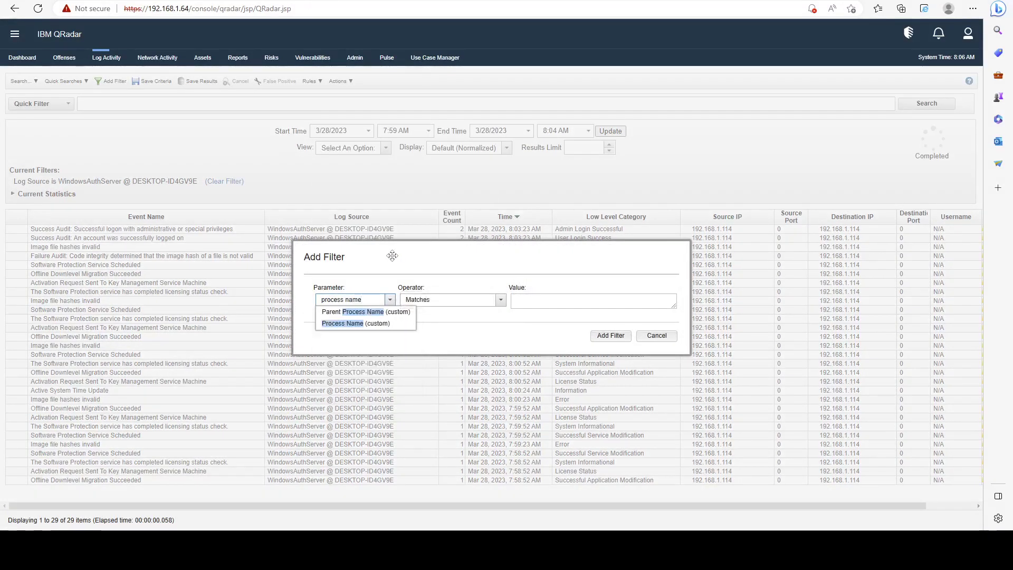
pyautogui.click(373, 331)
pyautogui.moveTo(465, 260); pyautogui.dragTo(335, 227)
pyautogui.click(311, 266)
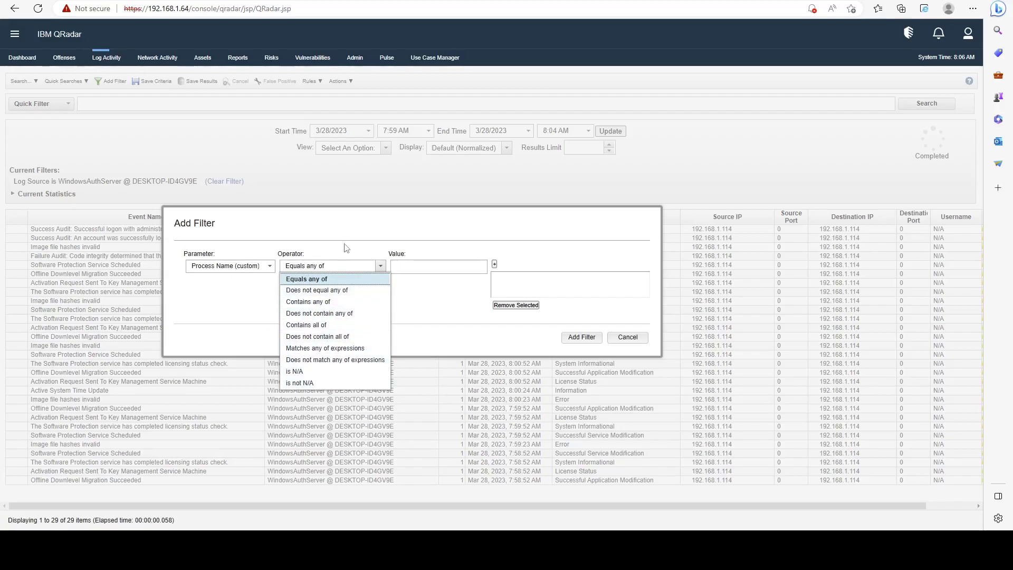
pyautogui.moveTo(357, 225); pyautogui.dragTo(314, 213)
pyautogui.click(388, 275)
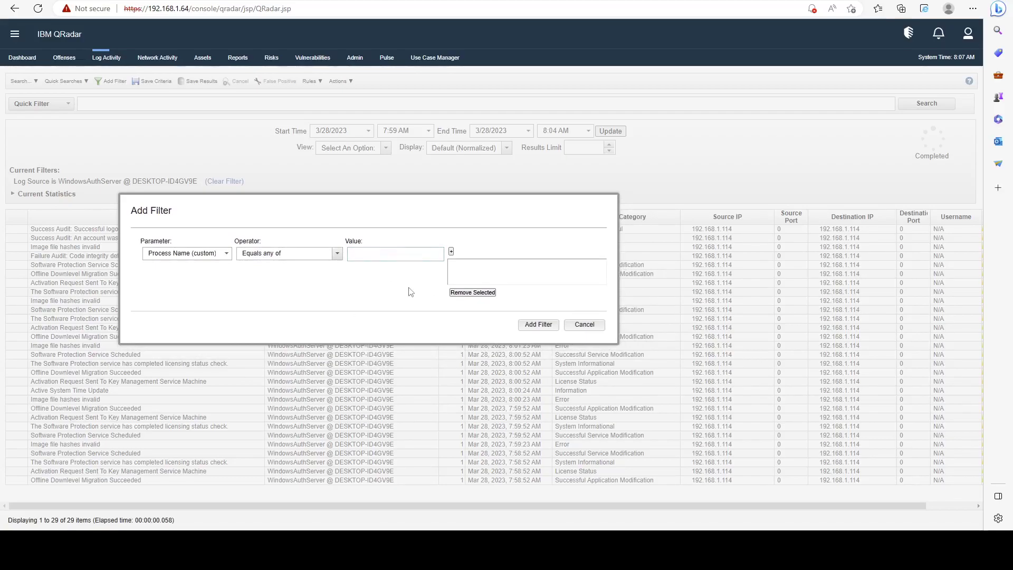
# Add services.exe to the filter's list of process name values
pyautogui.click(402, 261)
pyautogui.hotkey('ctrl', 'v')
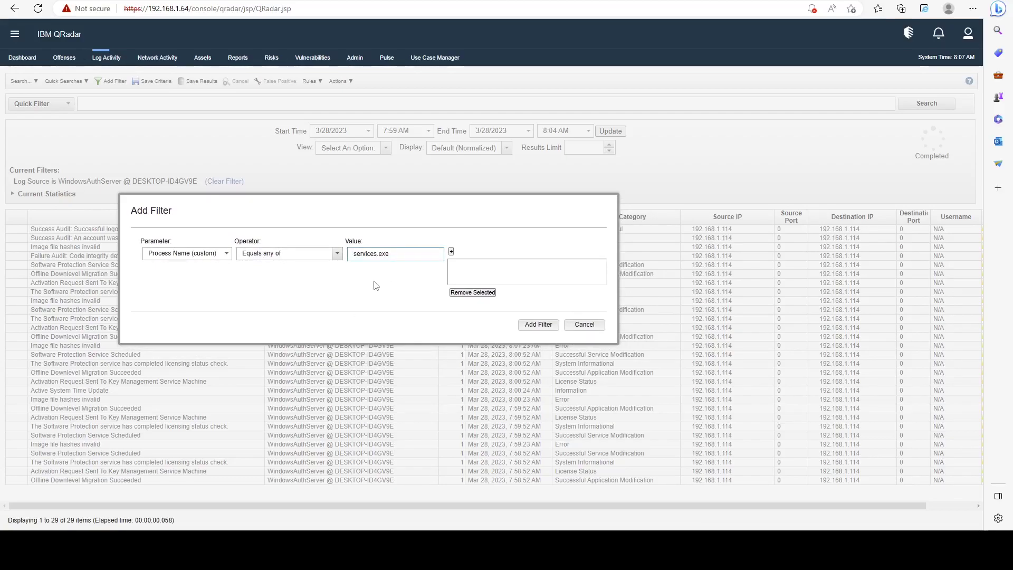
pyautogui.moveTo(427, 255); pyautogui.dragTo(348, 256)
pyautogui.hotkey('ctrl', 'c')
pyautogui.click(450, 252)
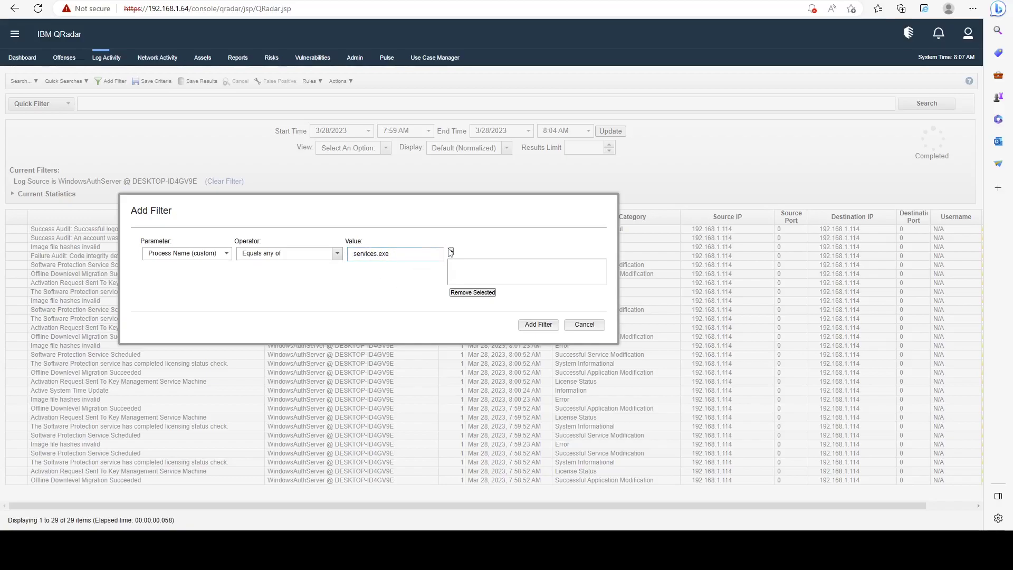
pyautogui.click(451, 251)
pyautogui.hotkey('ctrl', 'v')
pyautogui.click(450, 252)
pyautogui.press('Return')
# Add fasf and 123 as extra process name values, and remove both from the filter's value list
pyautogui.doubleClick(365, 254)
pyautogui.write('fasf')
pyautogui.click(451, 252)
pyautogui.click(408, 254)
pyautogui.write('123')
pyautogui.click(451, 252)
pyautogui.click(502, 270)
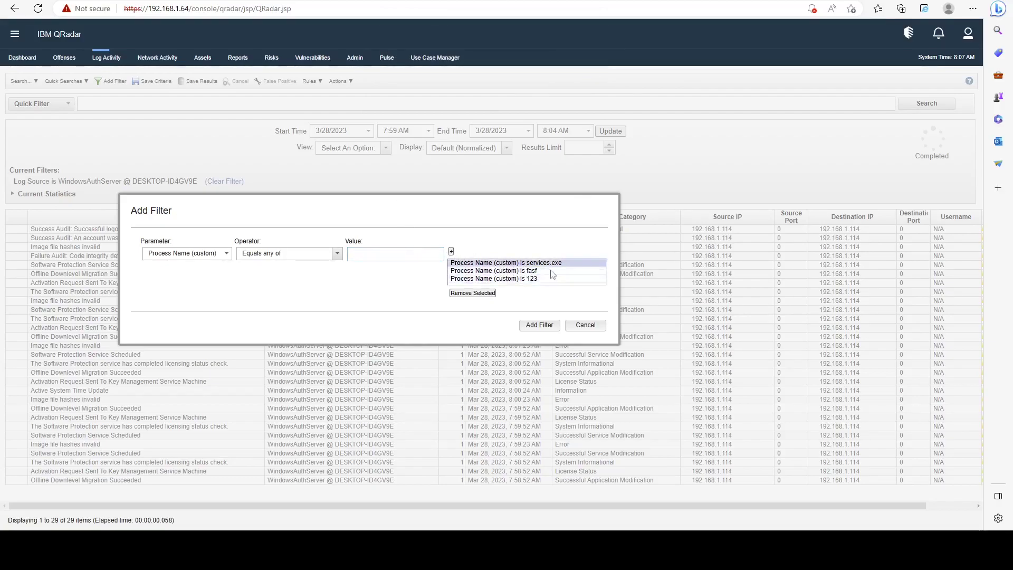
pyautogui.click(501, 270)
pyautogui.keyDown('ctrl'); pyautogui.click(538, 279); pyautogui.keyUp('ctrl')
pyautogui.click(493, 293)
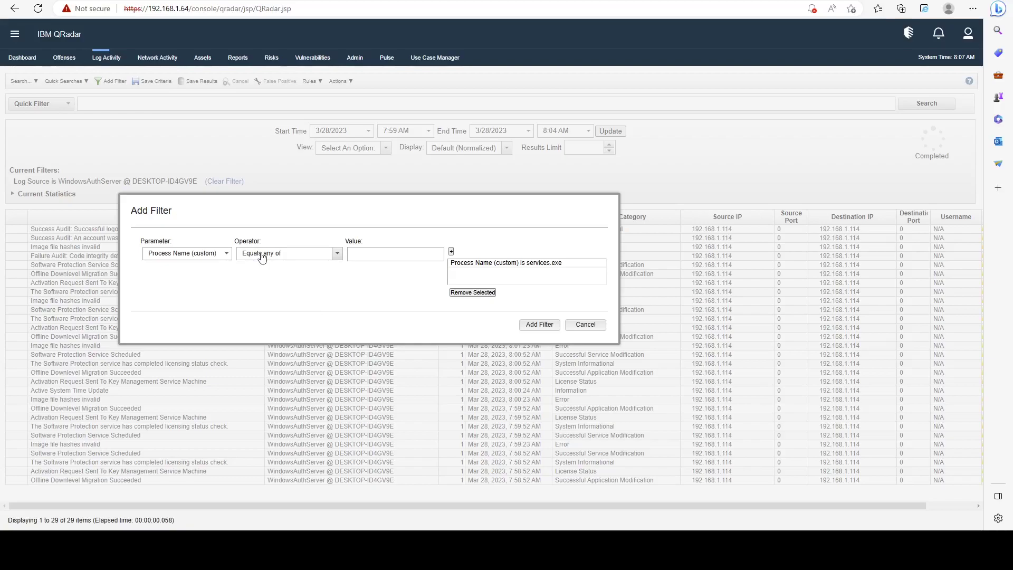
# Apply the services.exe filter, check the process name in the matching event's details, and return to the event list
pyautogui.click(549, 262)
pyautogui.click(536, 324)
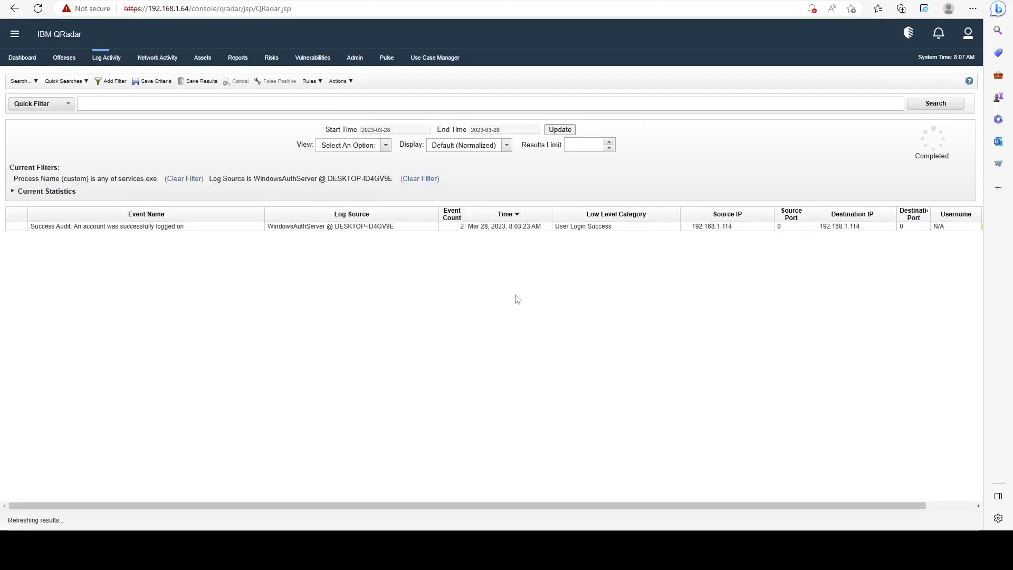
pyautogui.doubleClick(219, 235)
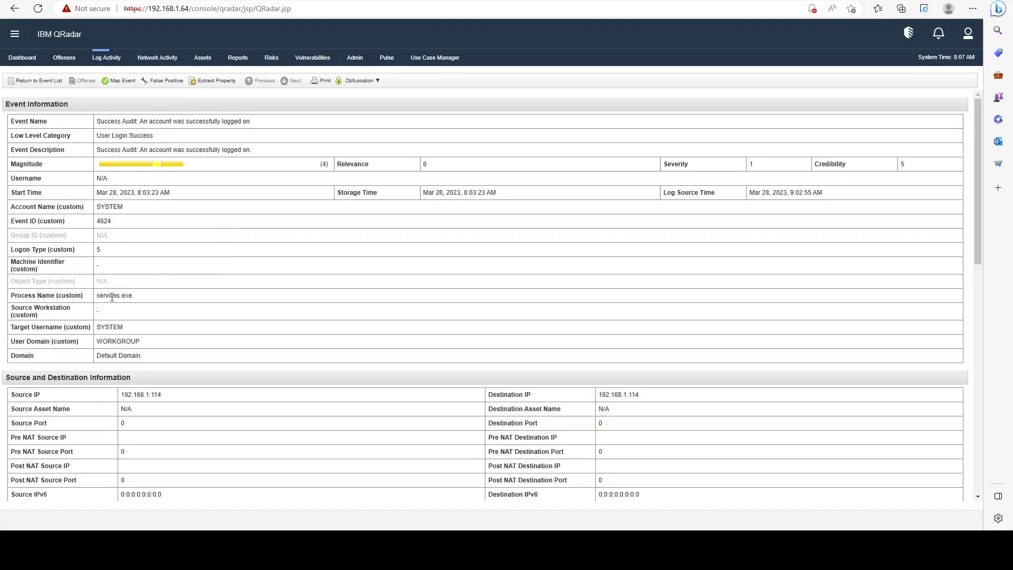
pyautogui.click(44, 82)
# Clear the process name filter and start a new filter on Process Name (custom) with the operator Equals any of
pyautogui.click(183, 179)
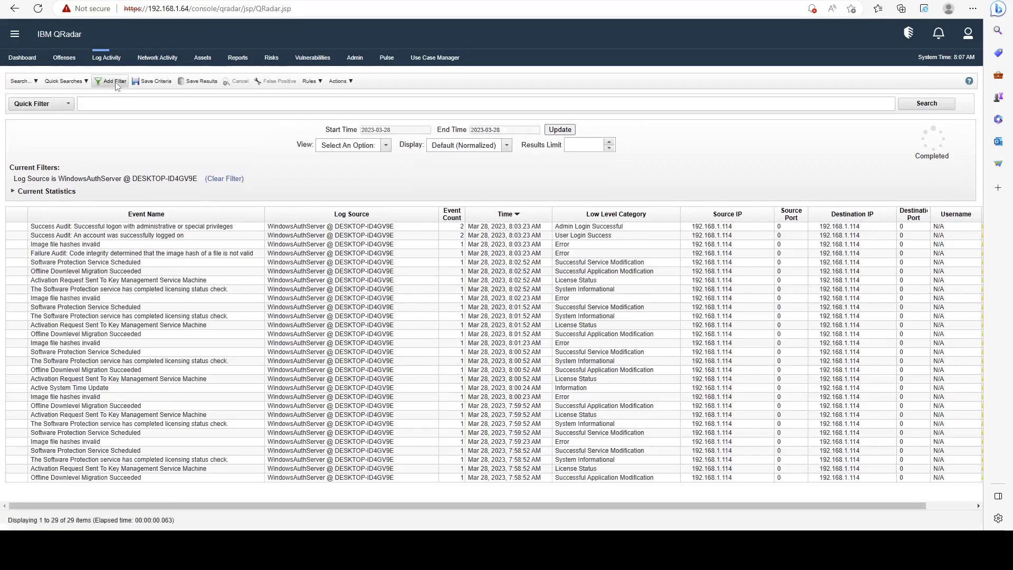
pyautogui.click(116, 83)
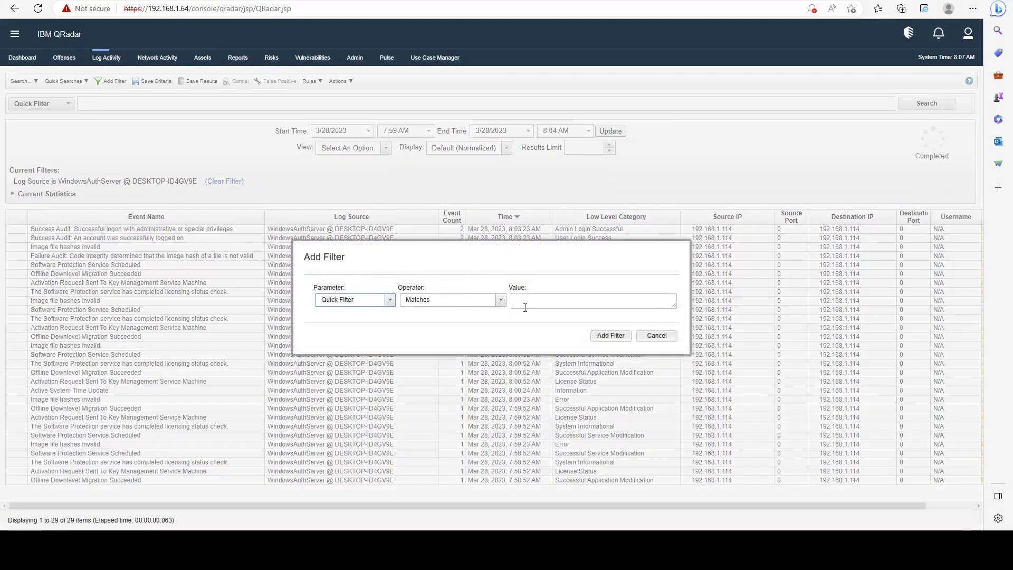
pyautogui.click(472, 305)
pyautogui.click(345, 299)
pyautogui.tripleClick(347, 299)
pyautogui.write('process name')
pyautogui.click(339, 315)
# Add the value Services.exe with a capital S, apply the filter, and review the result
pyautogui.hotkey('ctrl', 'v')
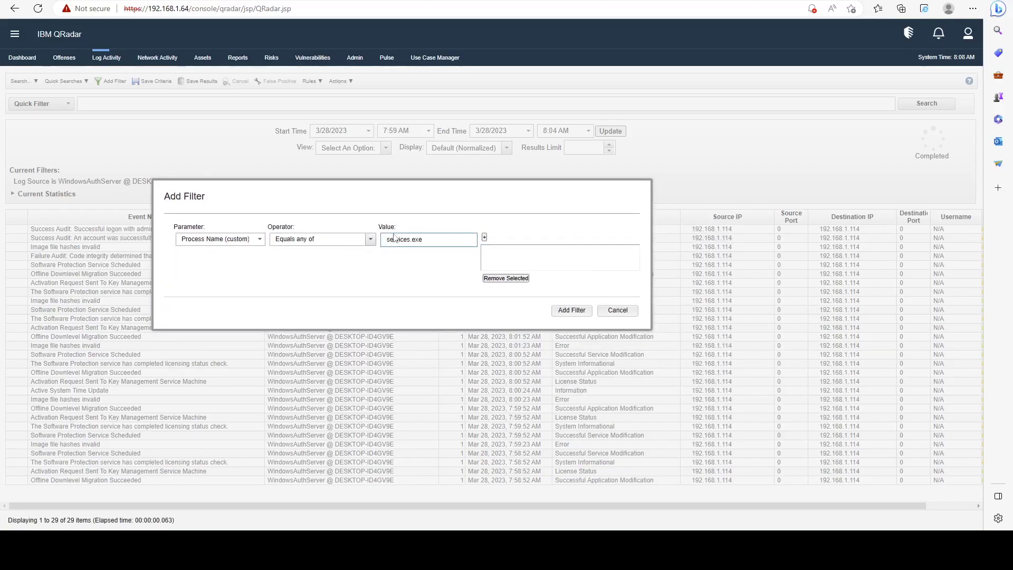
pyautogui.write('S')
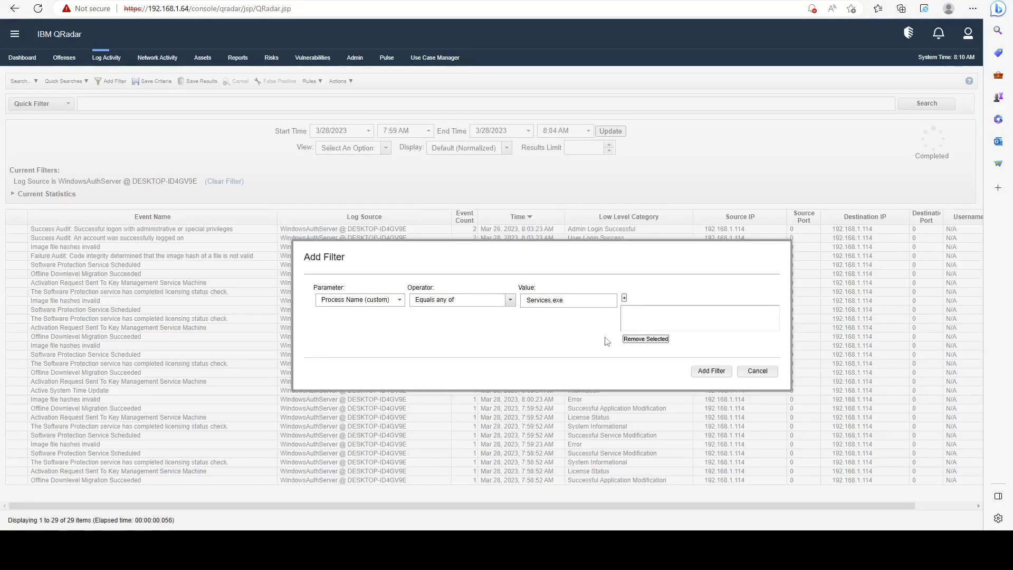
pyautogui.click(624, 298)
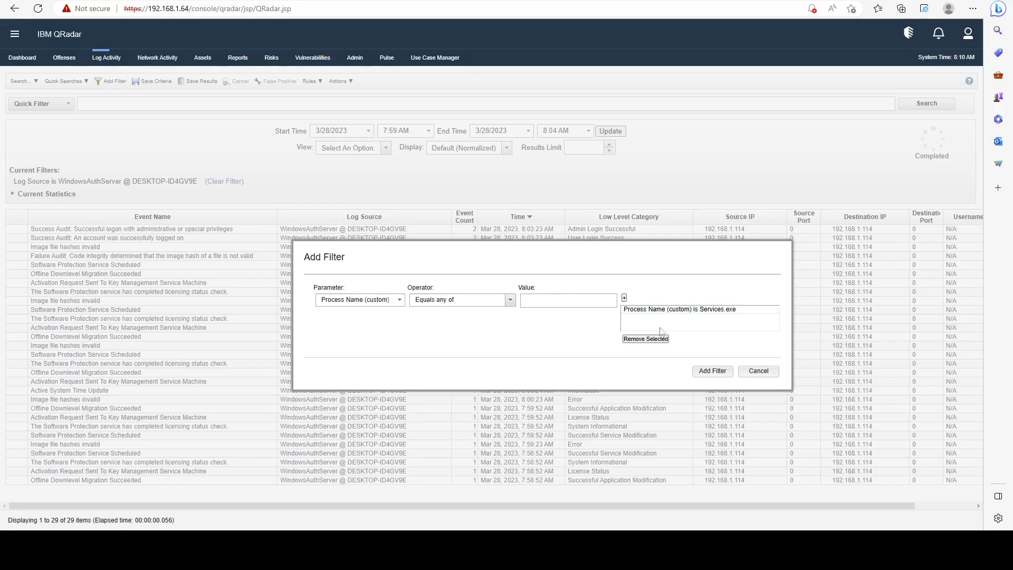
pyautogui.click(713, 371)
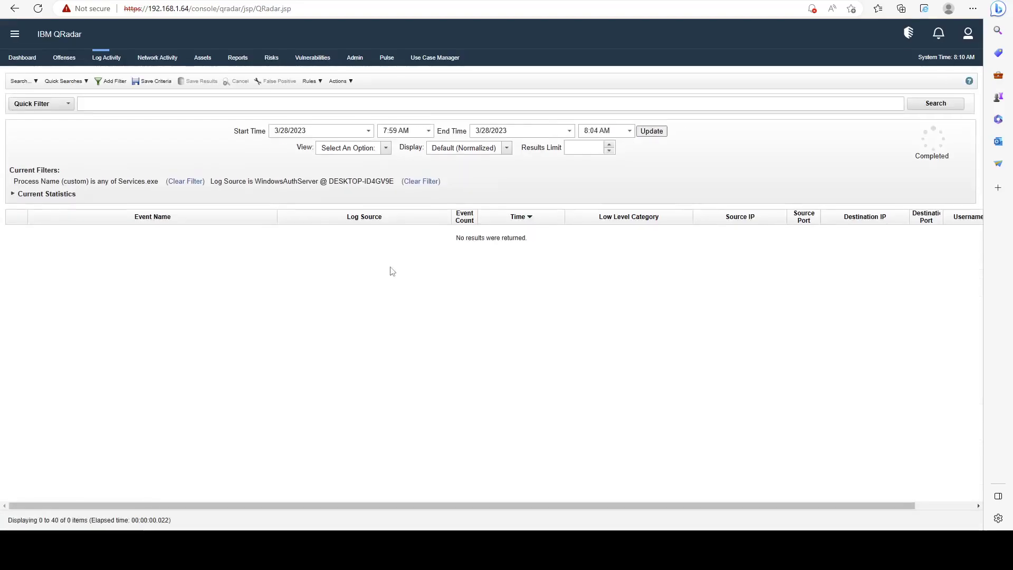
pyautogui.moveTo(545, 244); pyautogui.dragTo(436, 244)
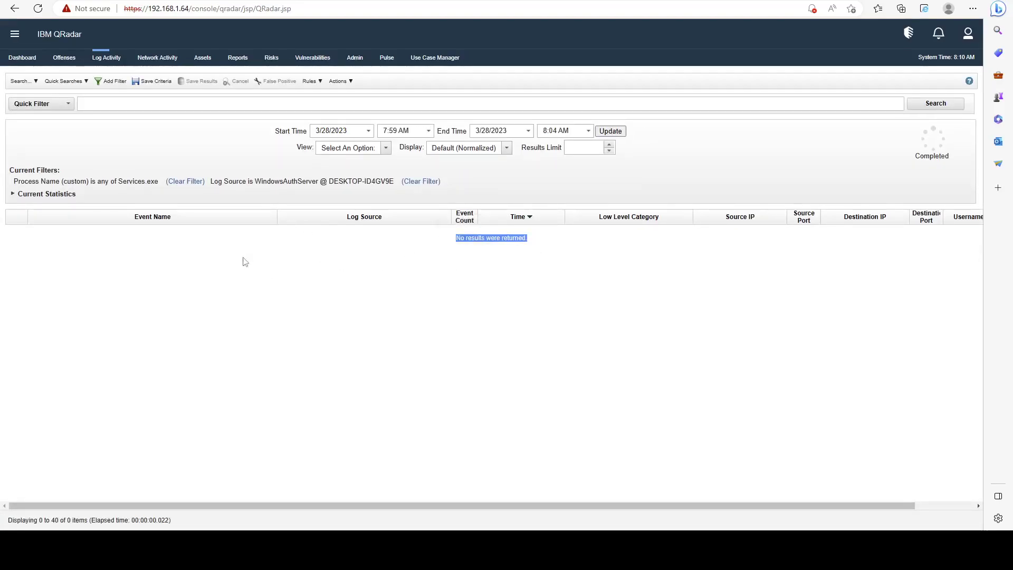
# Clear the Services.exe filter and start a new one on Process Name (custom) with the operator Contains any of
pyautogui.click(185, 182)
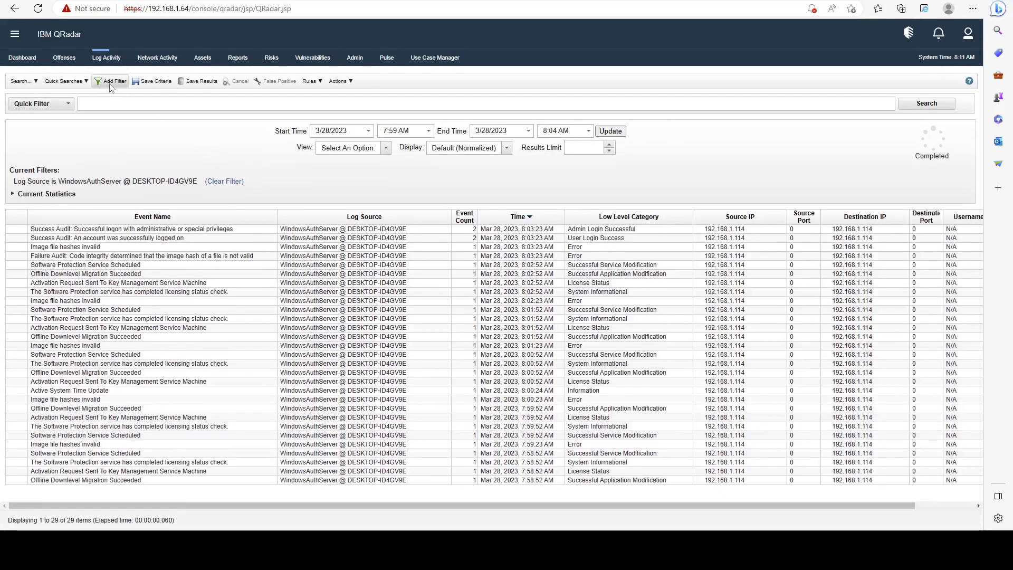
pyautogui.click(109, 82)
pyautogui.tripleClick(315, 299)
pyautogui.write('p')
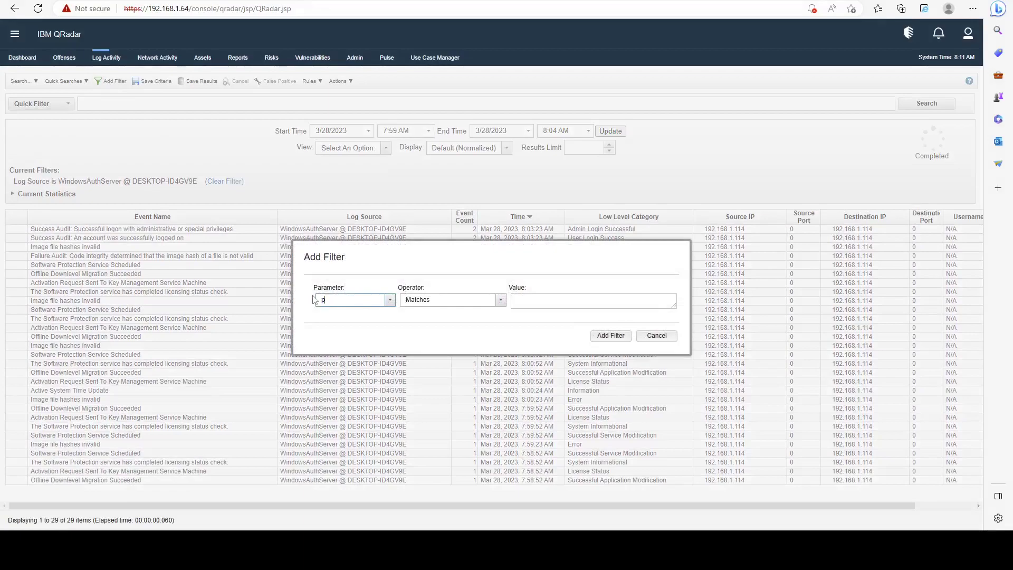
pyautogui.write('rocess name')
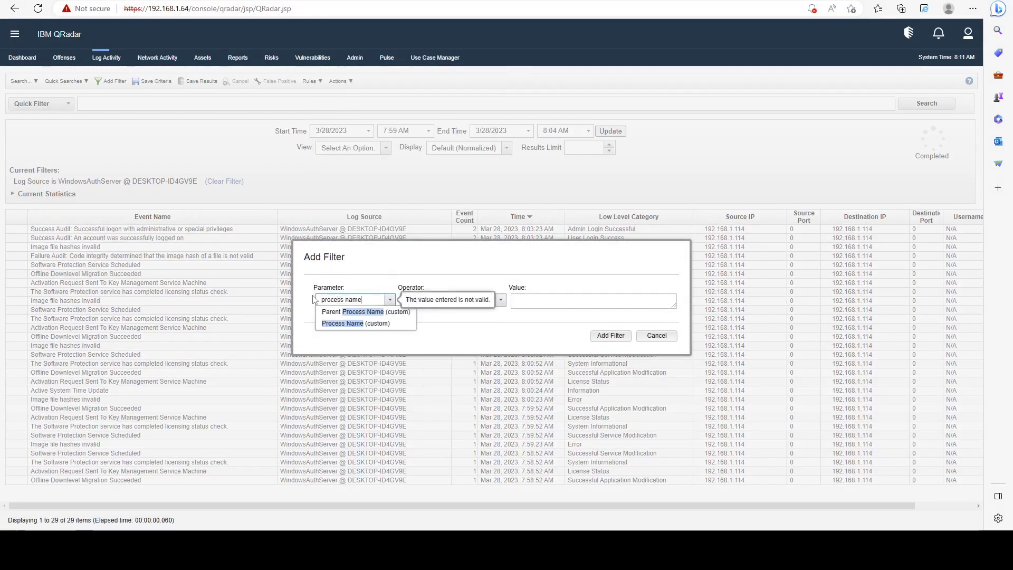
pyautogui.click(355, 322)
pyautogui.click(468, 303)
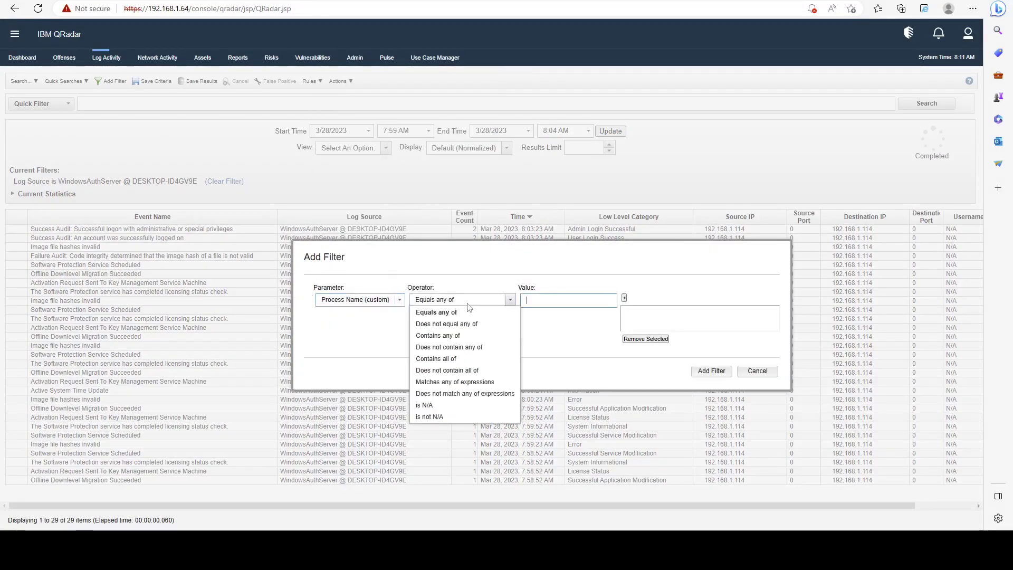
pyautogui.click(459, 335)
# Add Services.exe as the value for the Contains any of filter and apply it
pyautogui.moveTo(502, 256); pyautogui.dragTo(345, 206)
pyautogui.write('Services.exe')
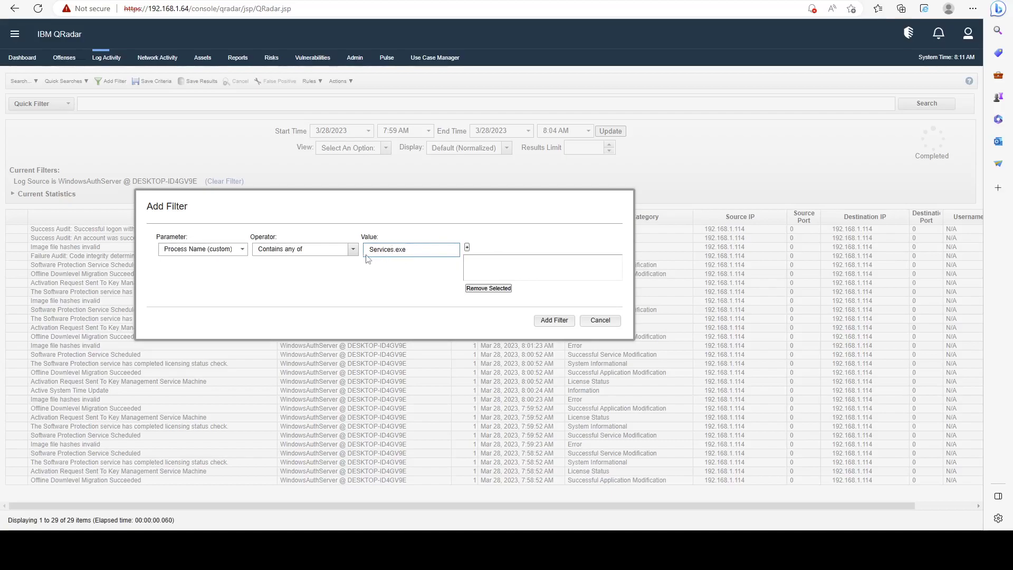
pyautogui.click(466, 247)
pyautogui.click(554, 320)
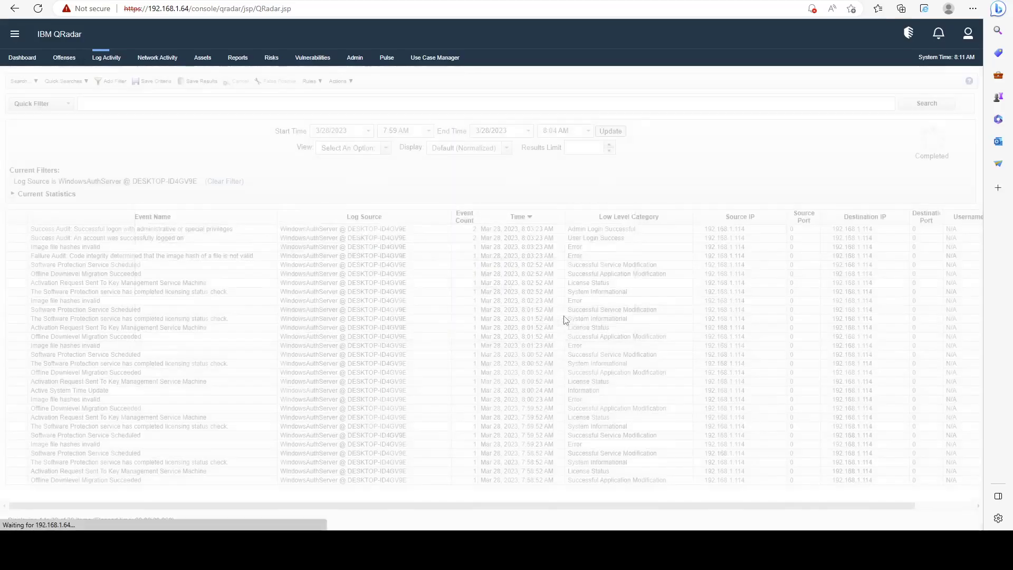
# Check the process name in the matching event's details, return to the event list, and clear the process name filter
pyautogui.doubleClick(412, 228)
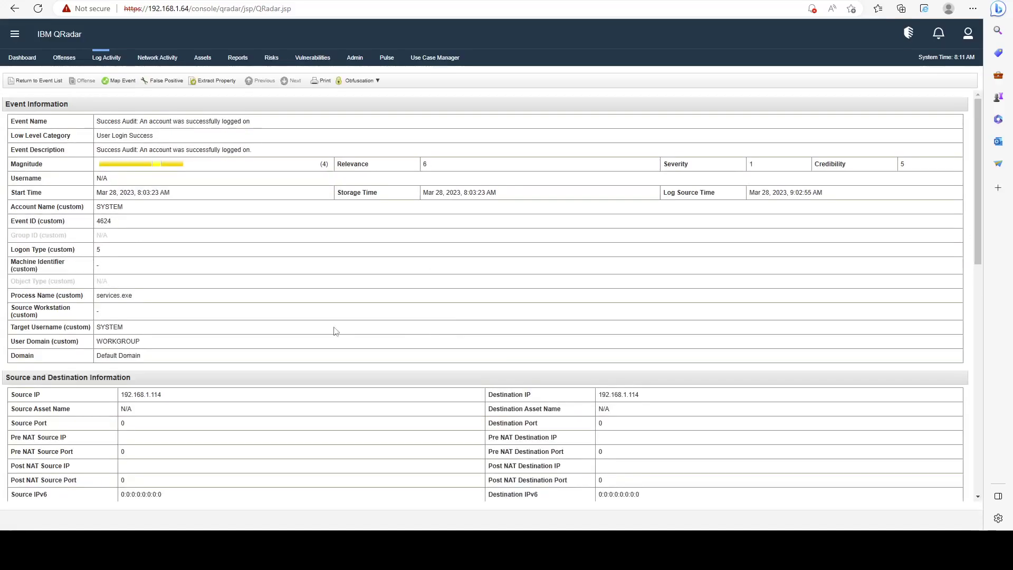
pyautogui.doubleClick(102, 297)
pyautogui.click(102, 297)
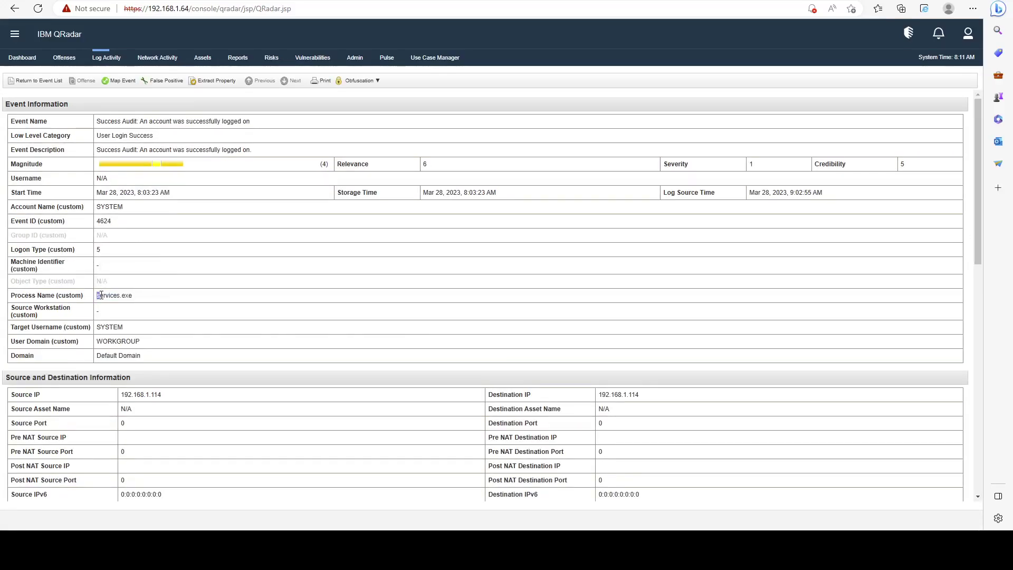
pyautogui.click(36, 81)
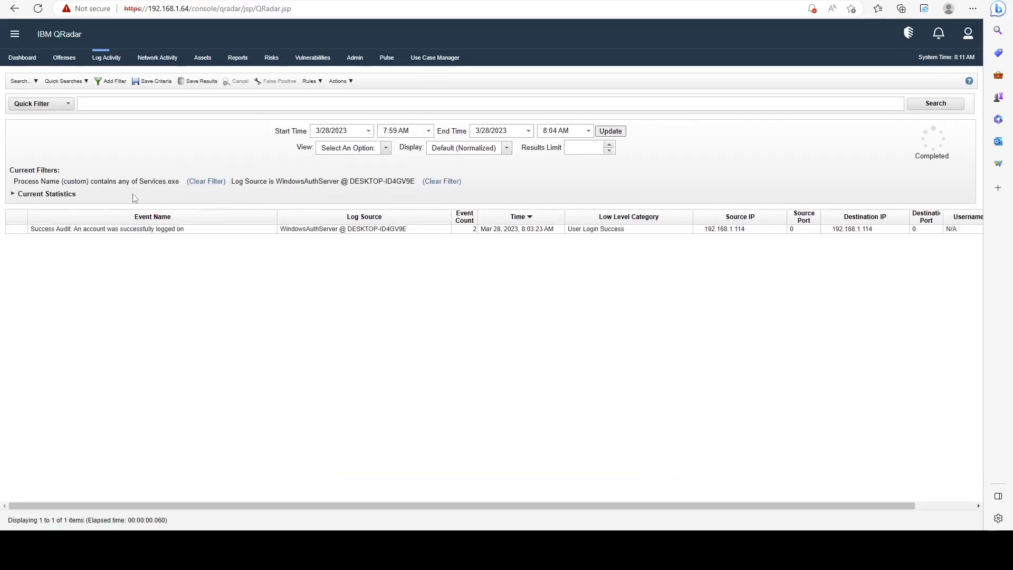
pyautogui.doubleClick(112, 181)
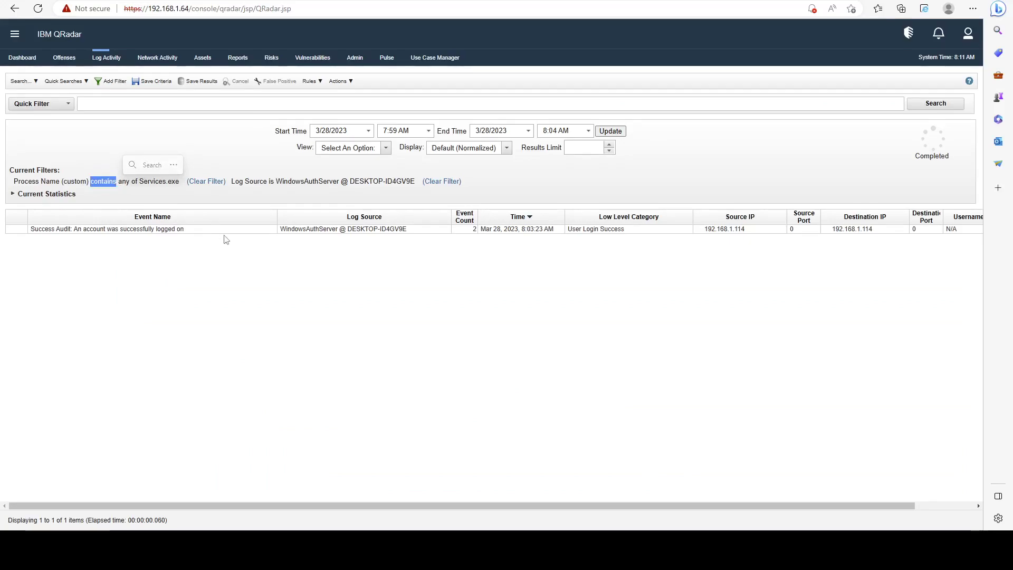
pyautogui.click(273, 262)
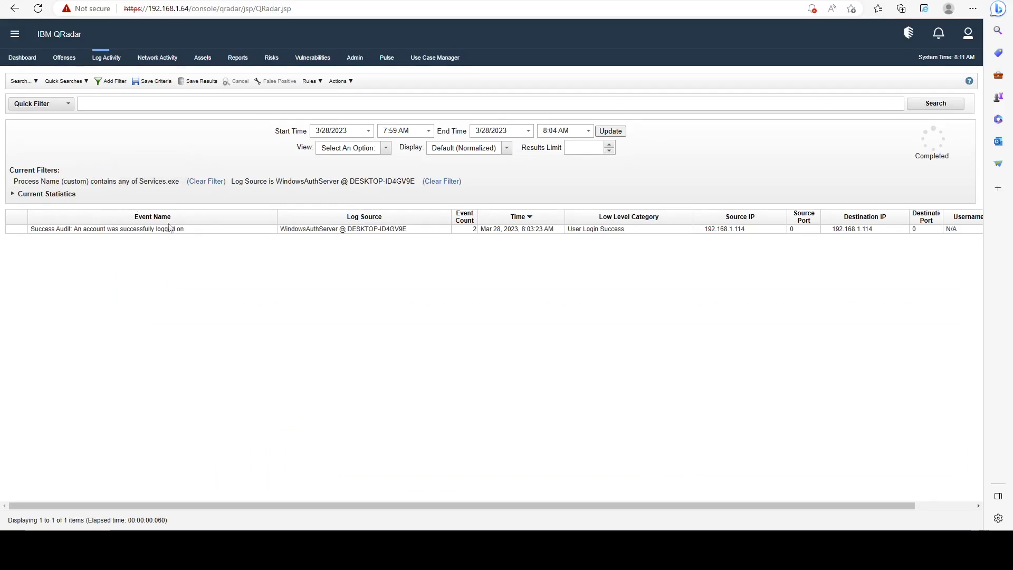
pyautogui.click(217, 182)
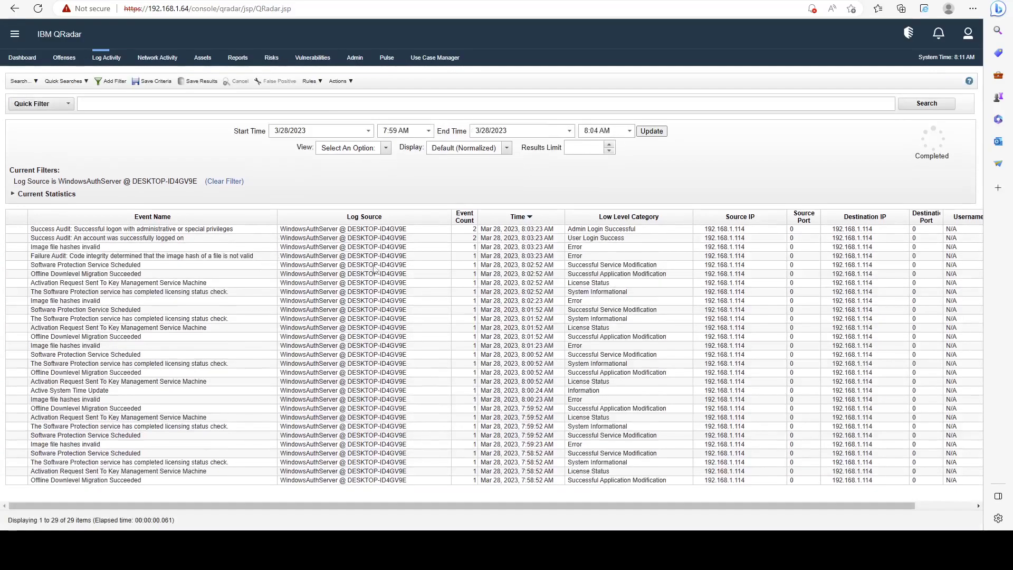
pyautogui.rightClick(216, 249)
pyautogui.click(203, 249)
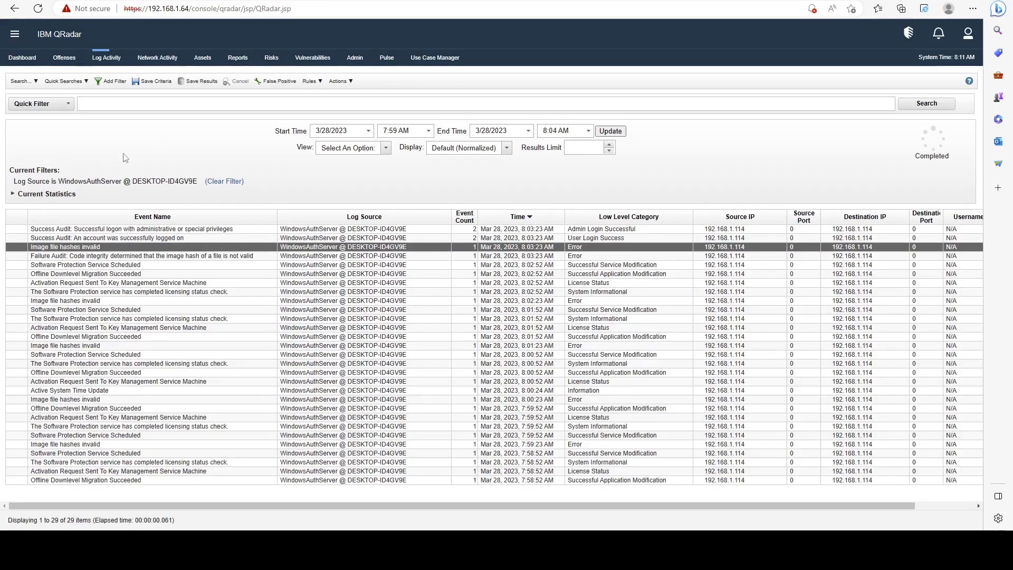
pyautogui.click(109, 82)
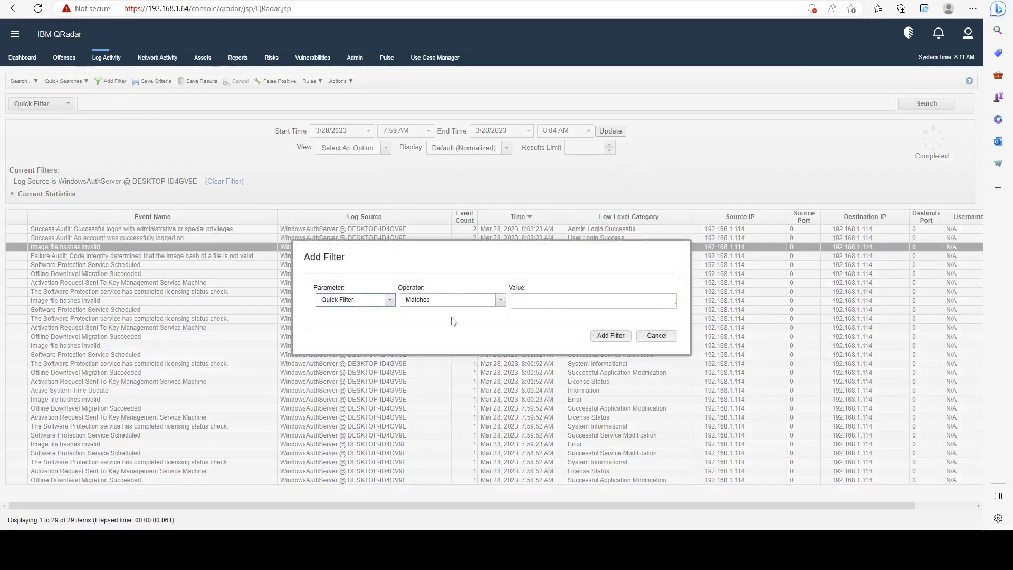
pyautogui.click(654, 336)
# Change the event display from Default (Normalized) to grouping by Event Name
pyautogui.click(489, 151)
pyautogui.click(466, 204)
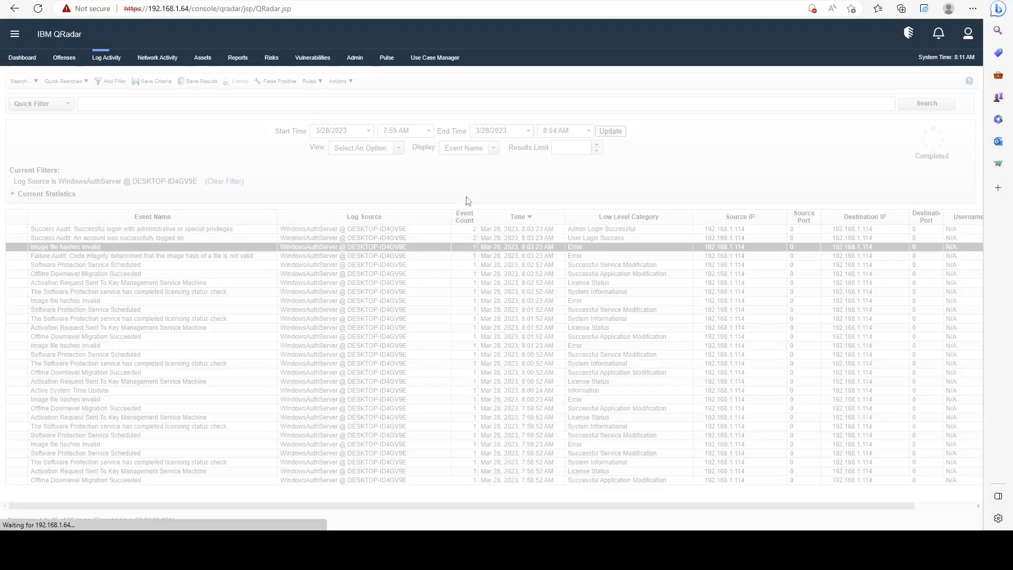
# Examine the charts and table grouped by Event Name, and regroup the events by Low Level Category
pyautogui.scroll(-1, 283, 339)
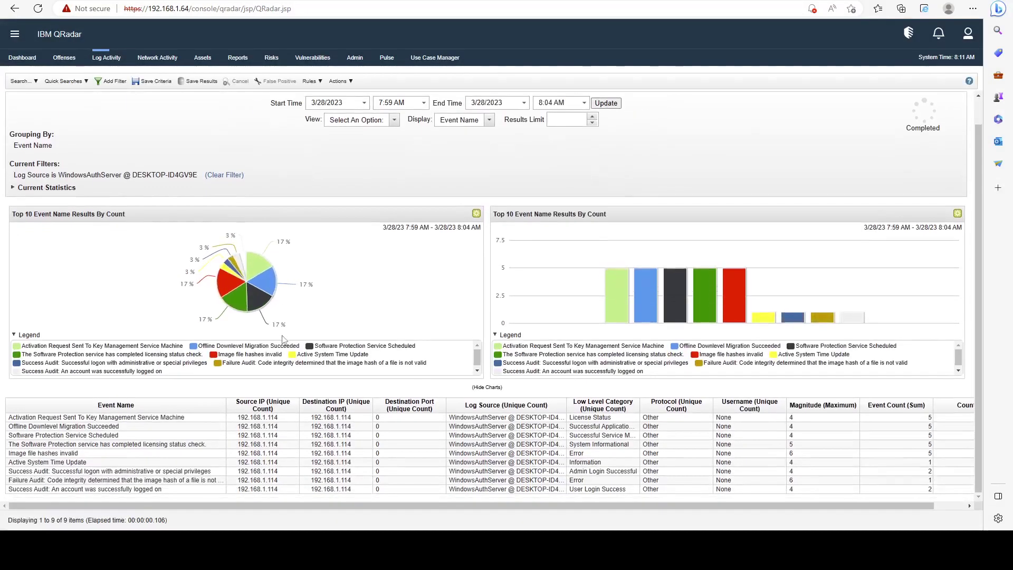
pyautogui.scroll(-1, 277, 363)
pyautogui.scroll(1, 369, 369)
pyautogui.scroll(-1, 396, 317)
pyautogui.scroll(1, 422, 237)
pyautogui.click(478, 148)
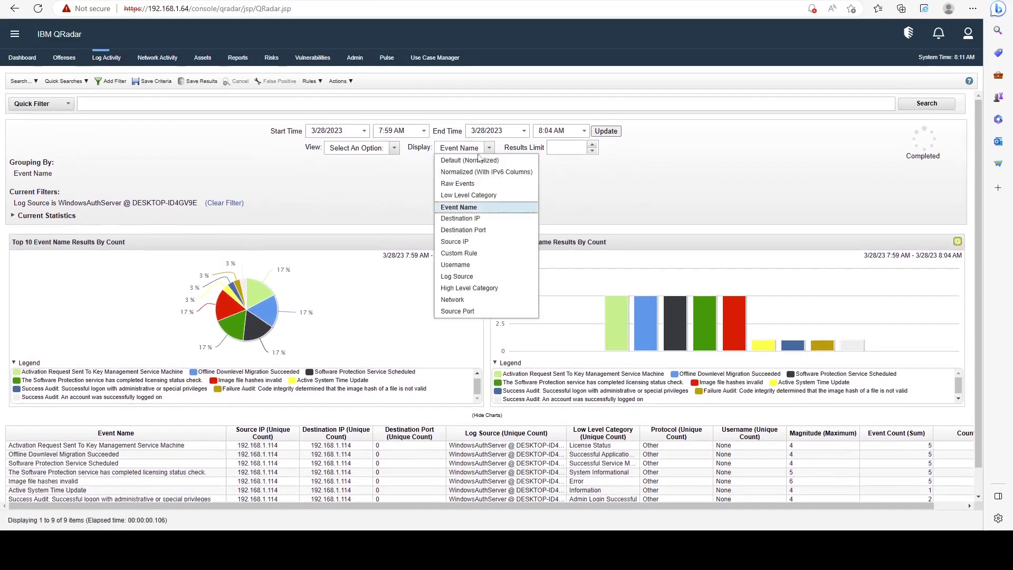
pyautogui.click(469, 195)
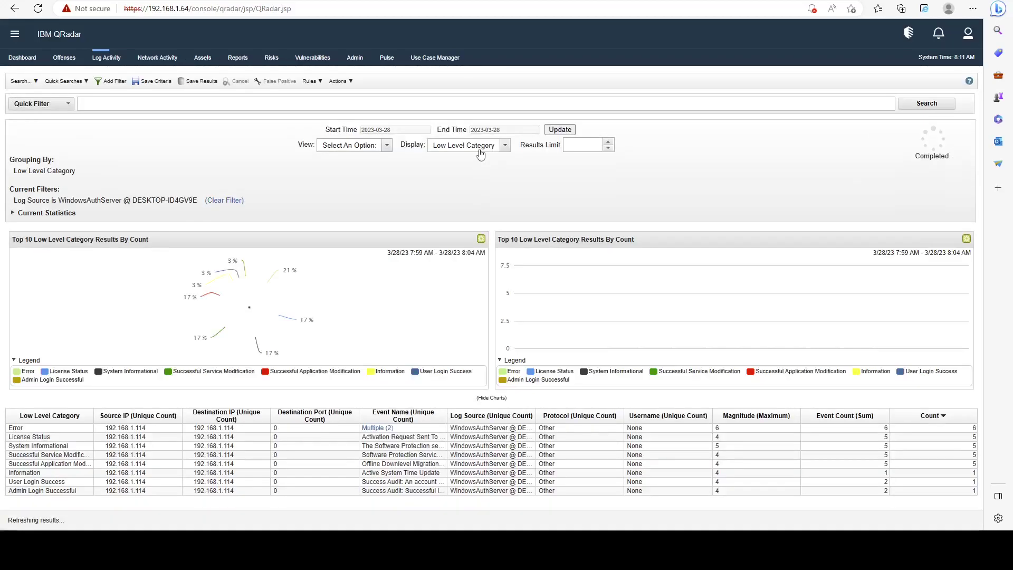
# Return the event display to Default (Normalized) and slightly widen the Event Name column
pyautogui.click(482, 148)
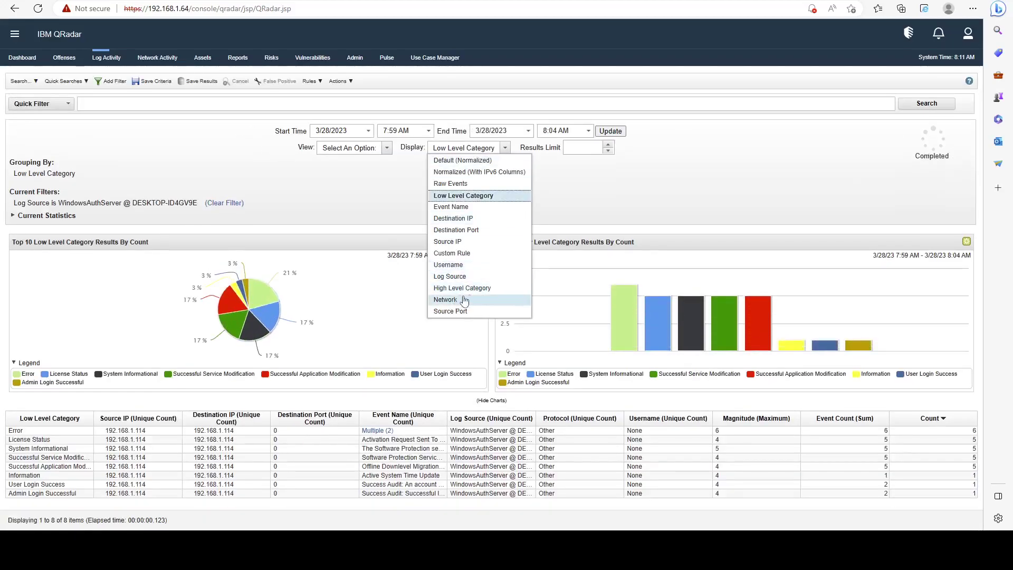
pyautogui.click(474, 161)
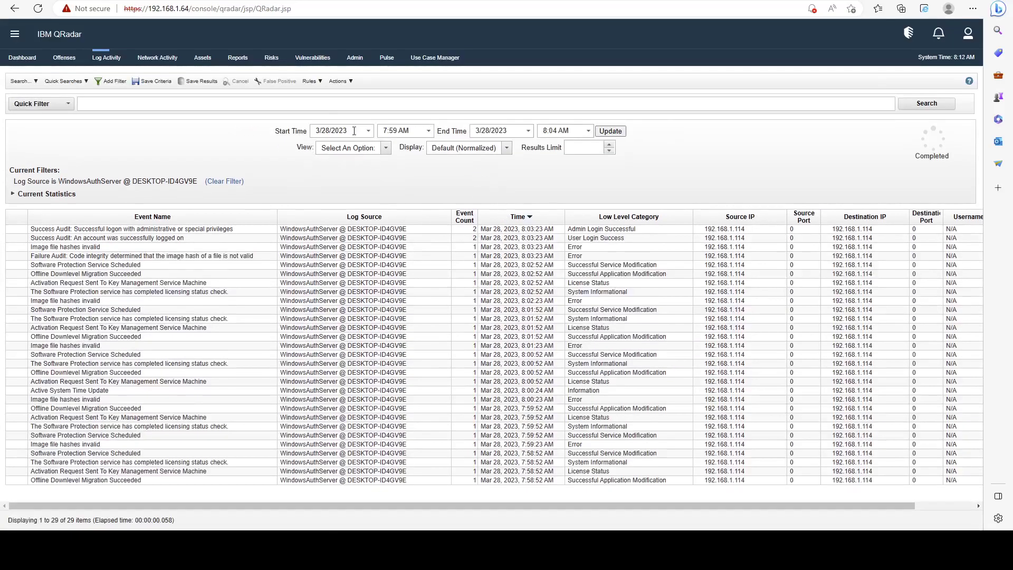
pyautogui.click(493, 130)
pyautogui.moveTo(277, 216); pyautogui.dragTo(282, 216)
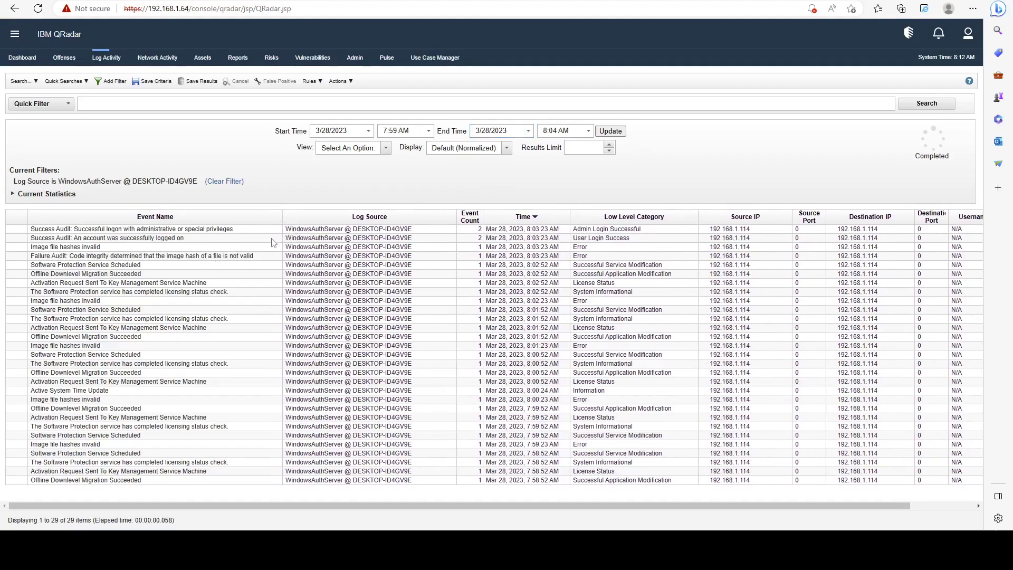